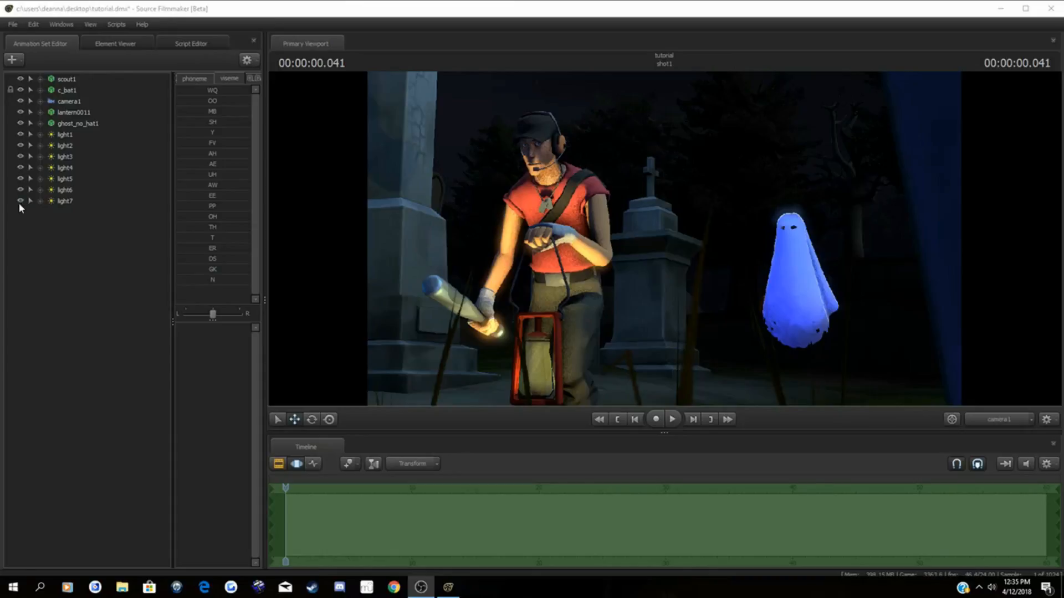
# Step: Hide light7, light6, light5 and light4 one after another to compare each light's contribution to the graveyard shot
pyautogui.click(20, 201)
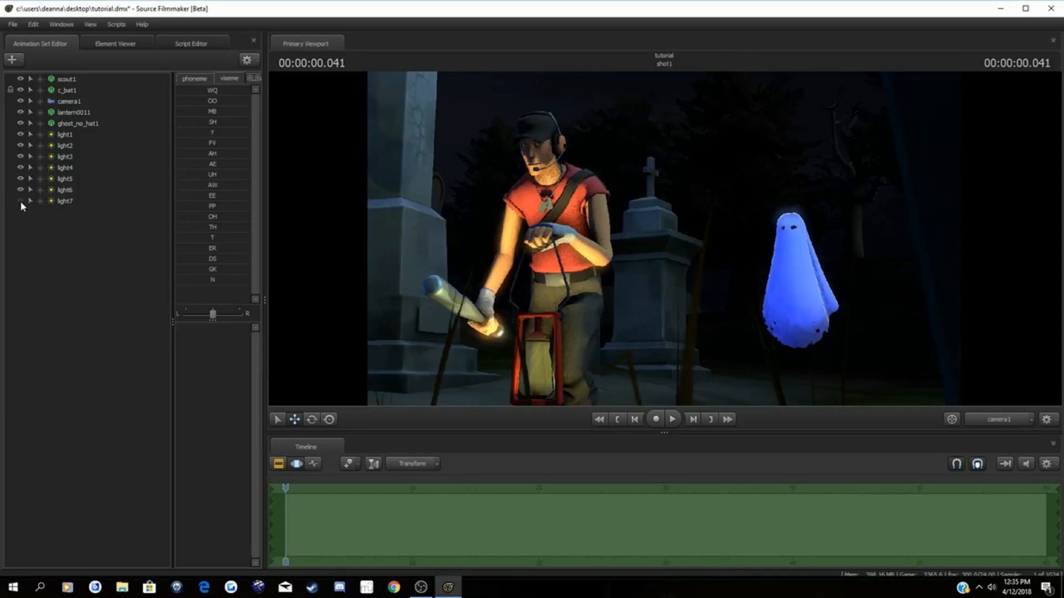
pyautogui.click(20, 191)
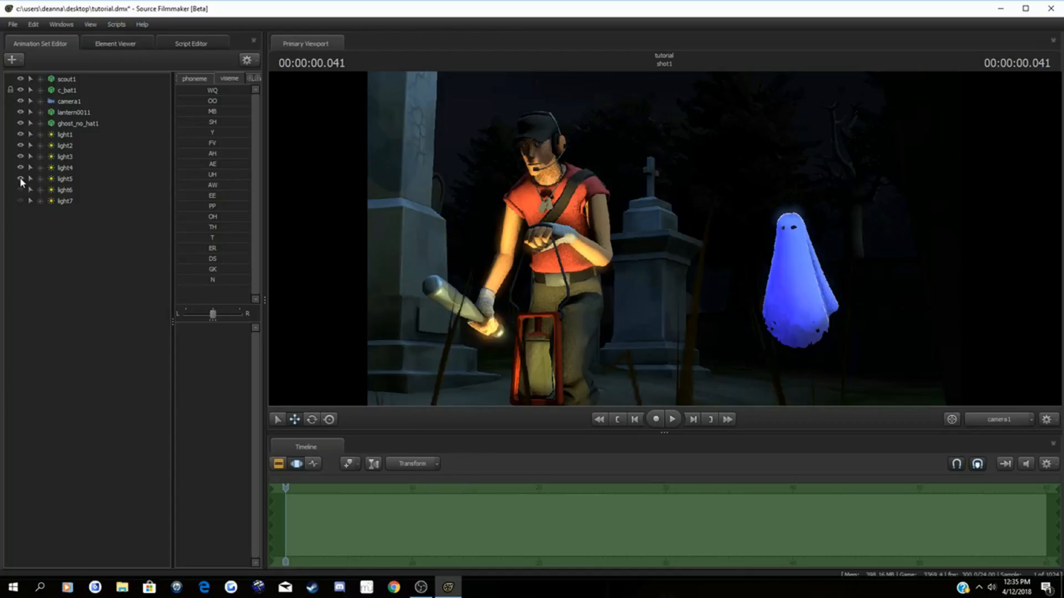
pyautogui.click(20, 179)
pyautogui.click(20, 179)
pyautogui.click(20, 179)
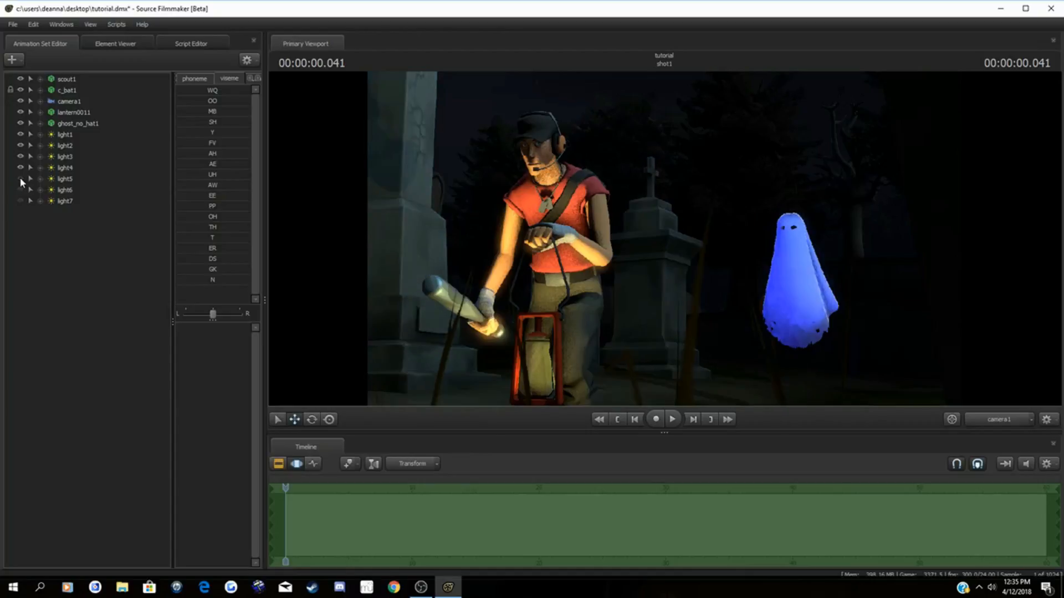
pyautogui.click(19, 168)
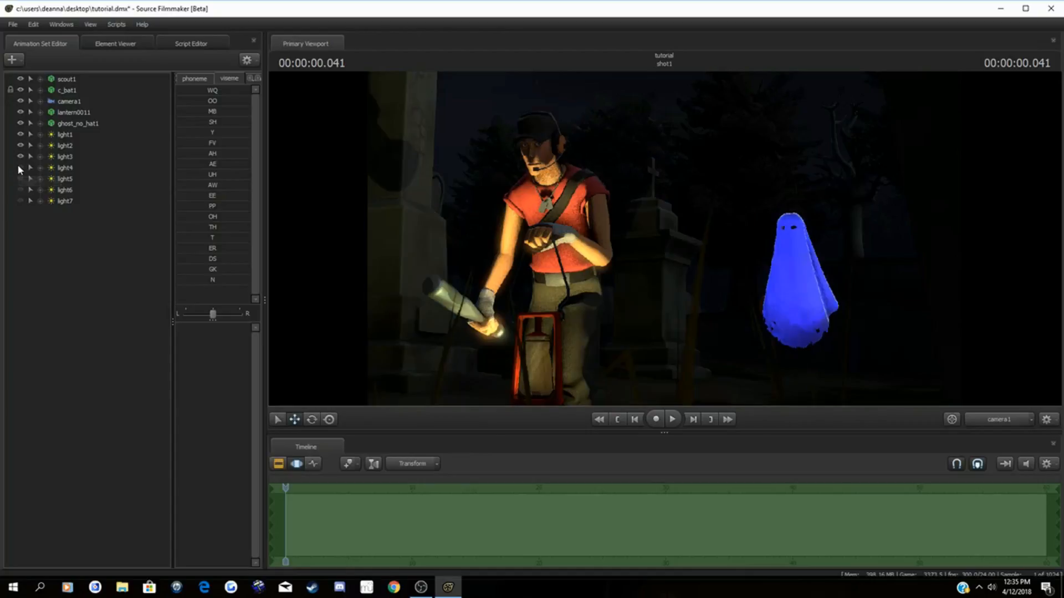
# Step: Show light4, light5, light6 and light7 again to compare the shot with each light restored
pyautogui.click(19, 167)
pyautogui.click(21, 178)
pyautogui.click(20, 190)
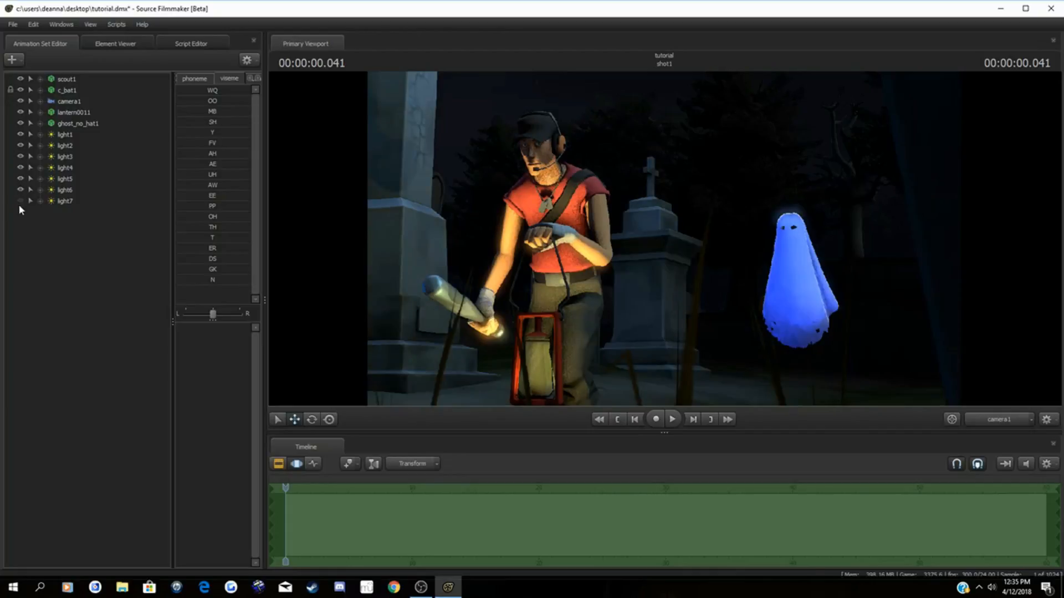
pyautogui.click(20, 201)
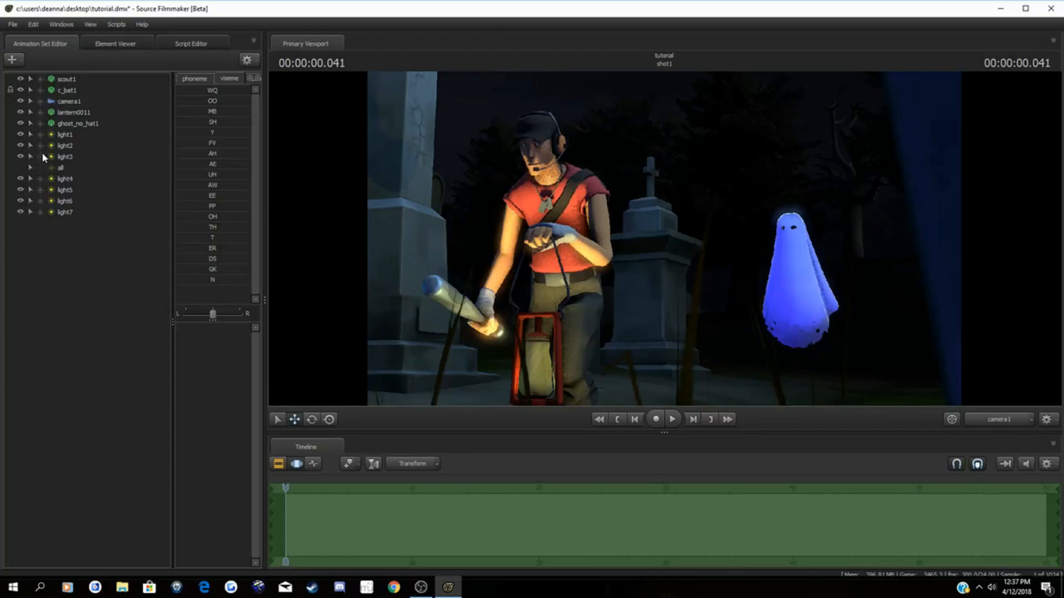
# Step: Hide light2 and light3, and disable shadows on light1
pyautogui.click(21, 146)
pyautogui.click(21, 147)
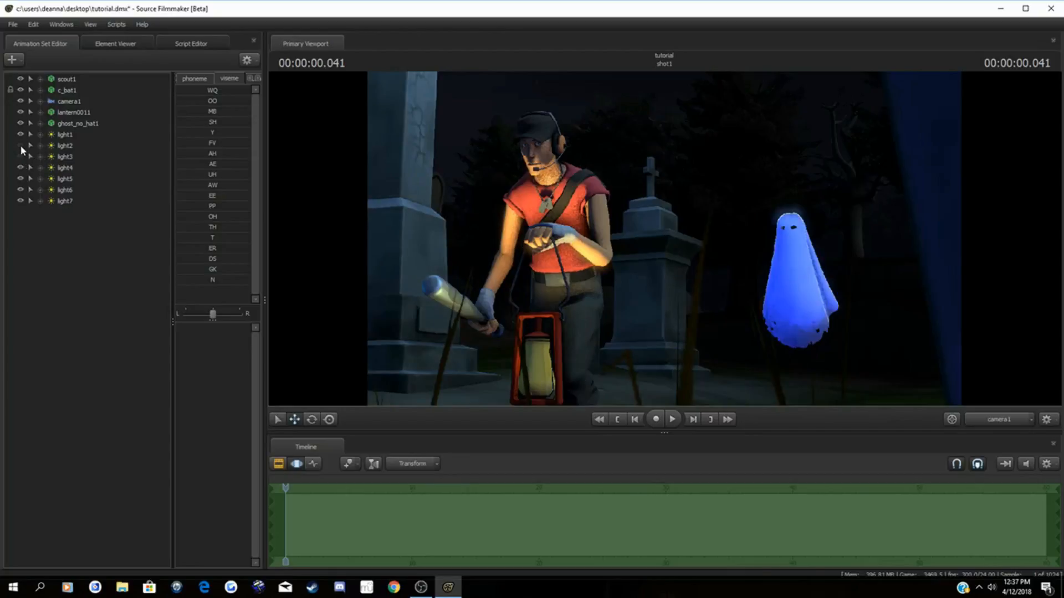
pyautogui.click(69, 135)
pyautogui.rightClick(69, 136)
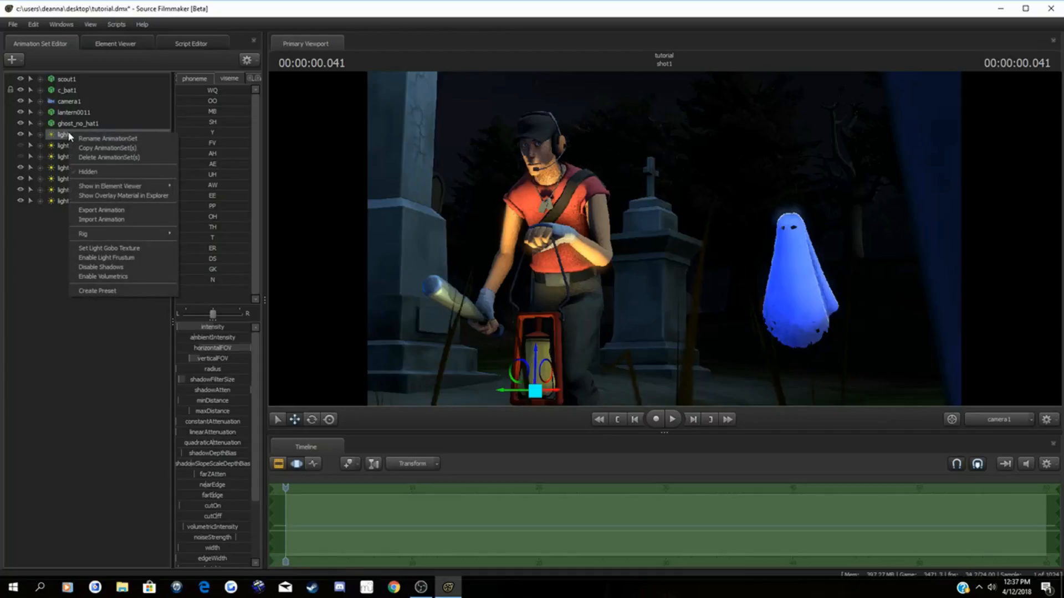
pyautogui.click(138, 268)
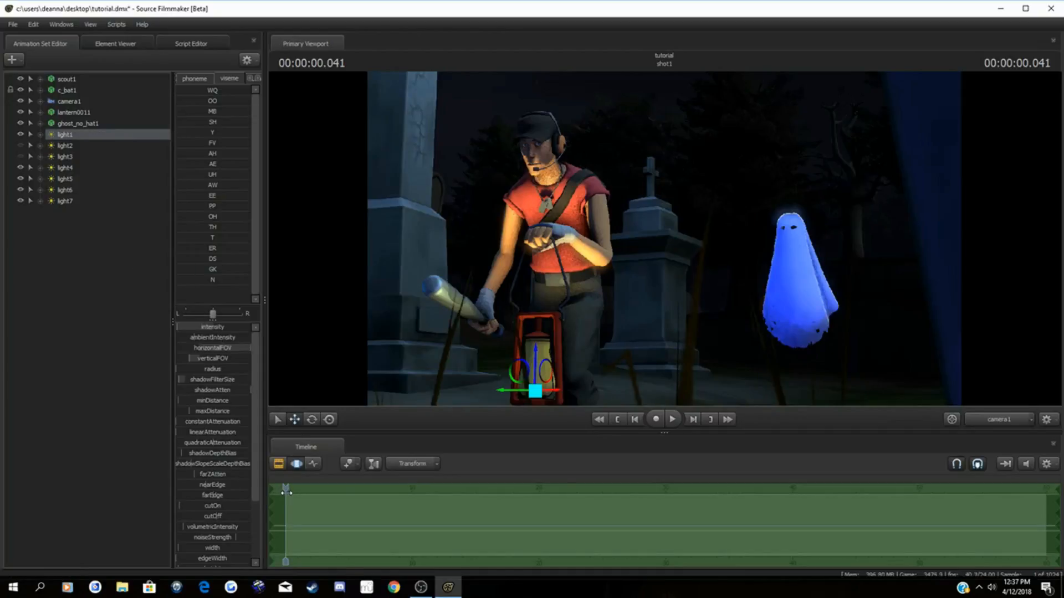
# Step: Move the playhead to 00:00:00.500 and try lowering light1 toward the base of the lantern
pyautogui.moveTo(286, 490); pyautogui.dragTo(292, 491)
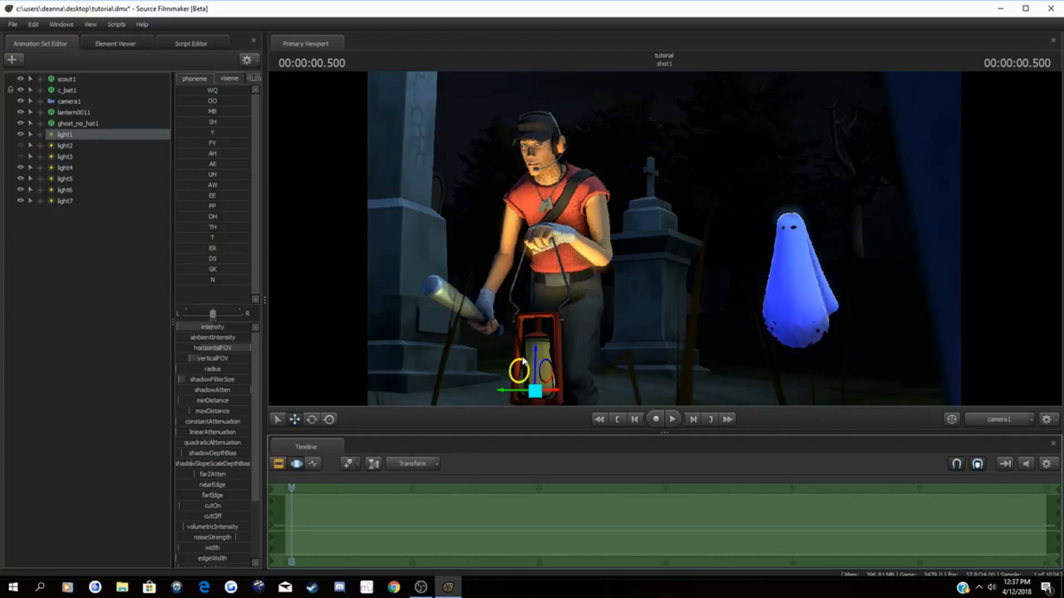
pyautogui.moveTo(534, 351); pyautogui.dragTo(527, 463)
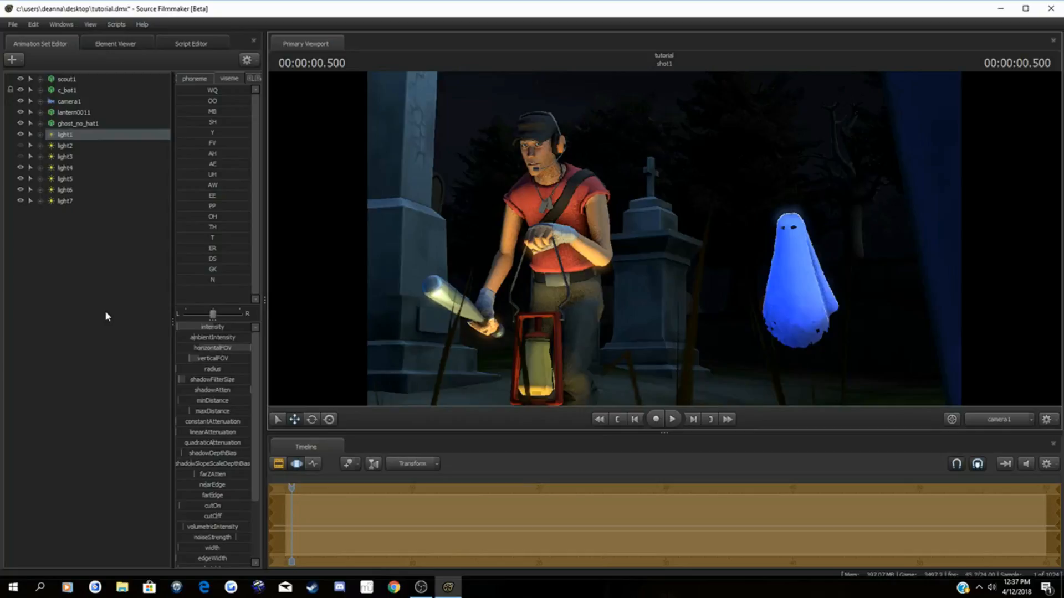
pyautogui.press('F3')
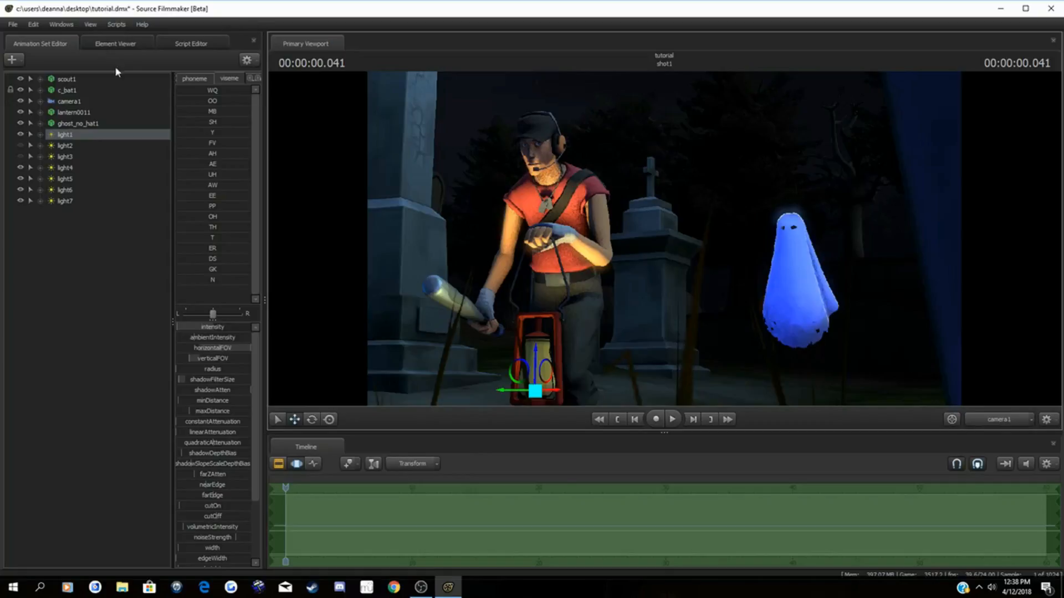
# Step: Hide light1, light2 and light3 so that only light4 through light7 illuminate the scene
pyautogui.click(21, 146)
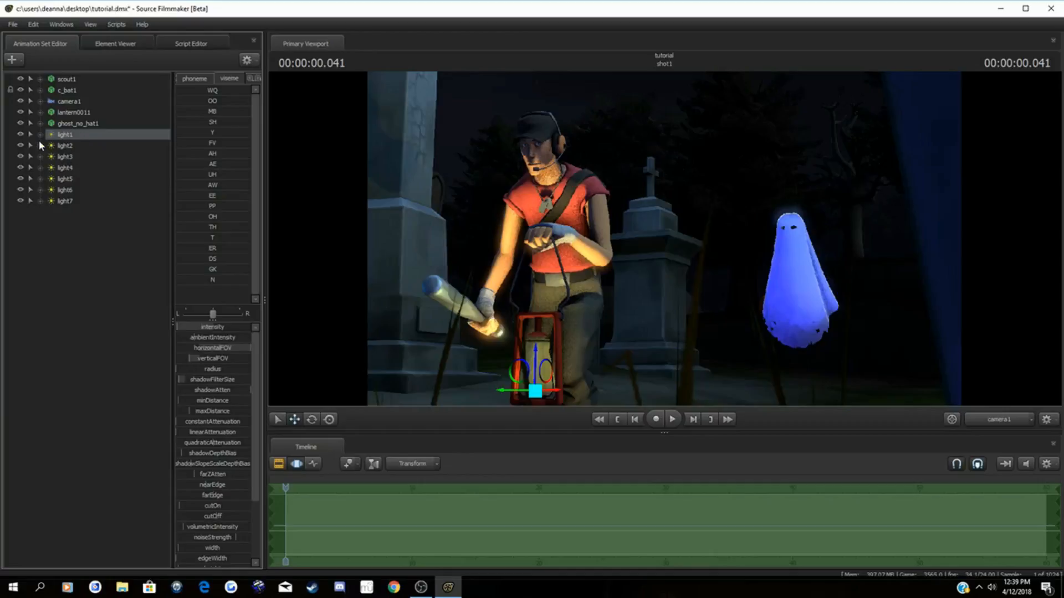
pyautogui.click(20, 134)
pyautogui.click(21, 145)
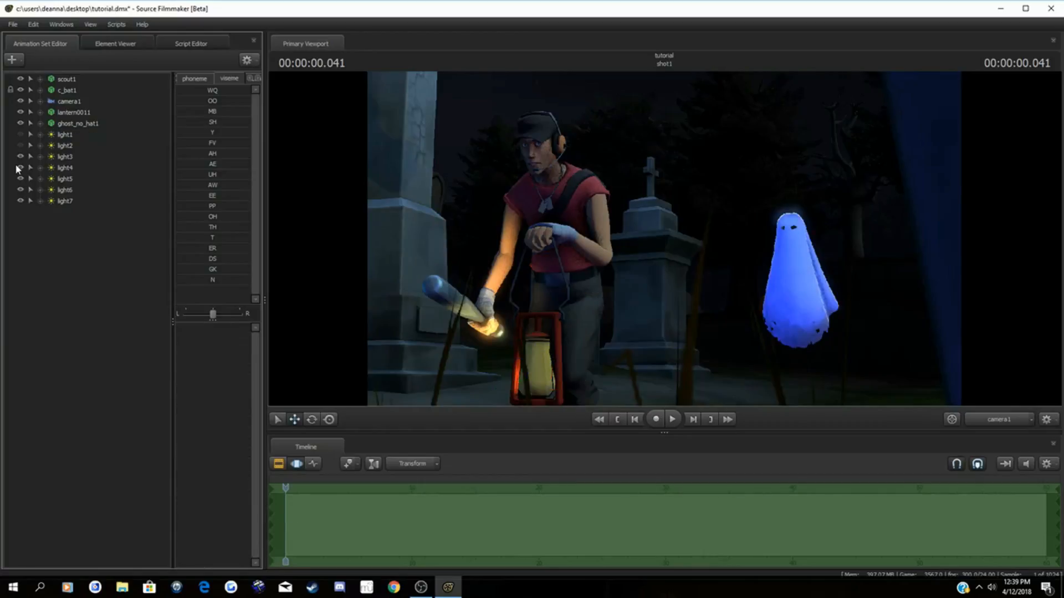
pyautogui.click(20, 156)
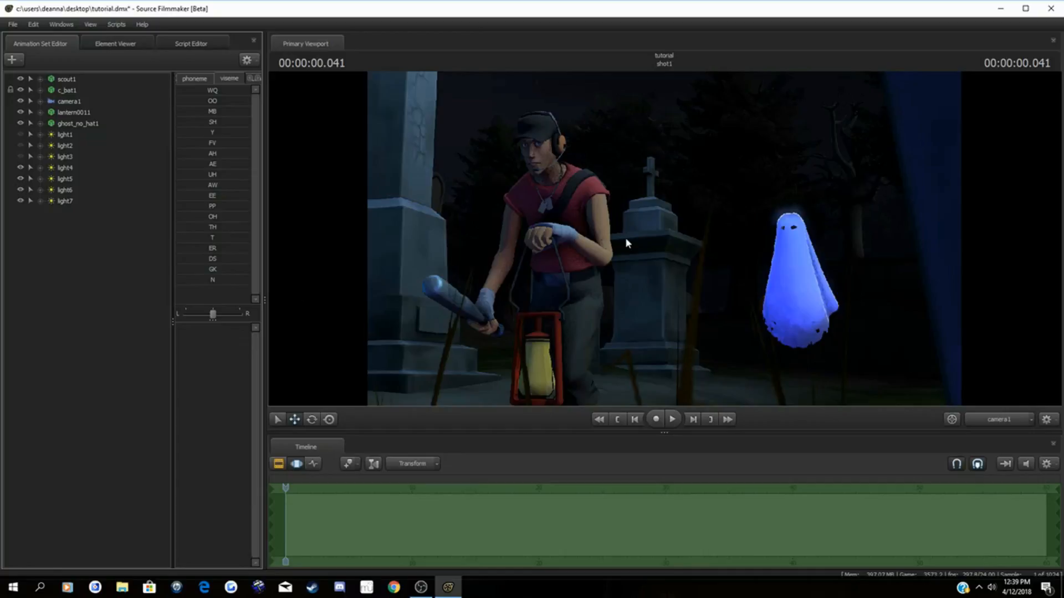
# Step: Toggle light4 off and on to compare its effect on the scout, leaving it visible
pyautogui.click(20, 168)
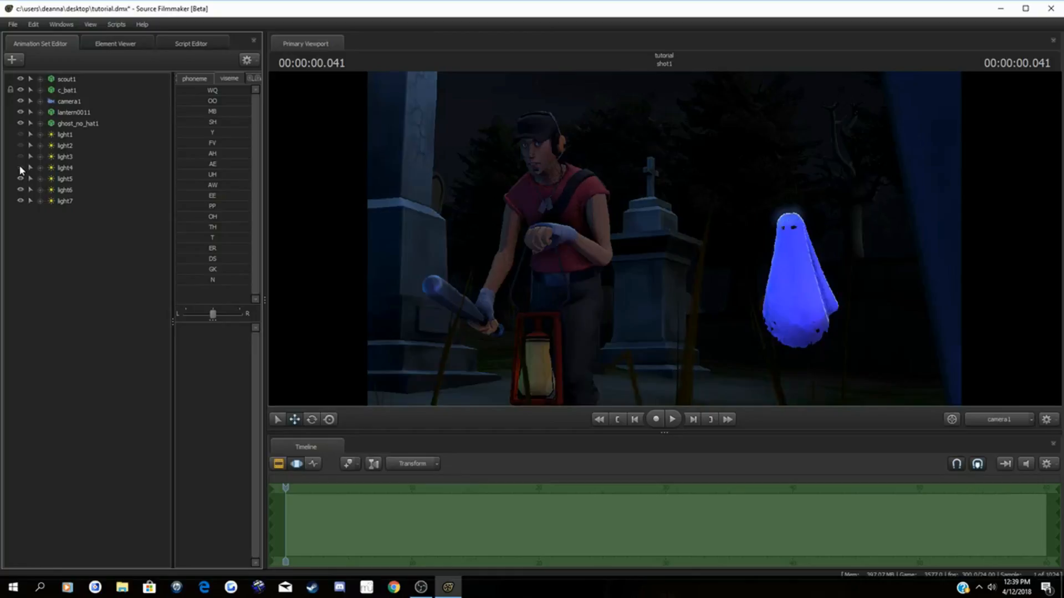
pyautogui.click(20, 167)
pyautogui.click(20, 168)
pyautogui.click(20, 168)
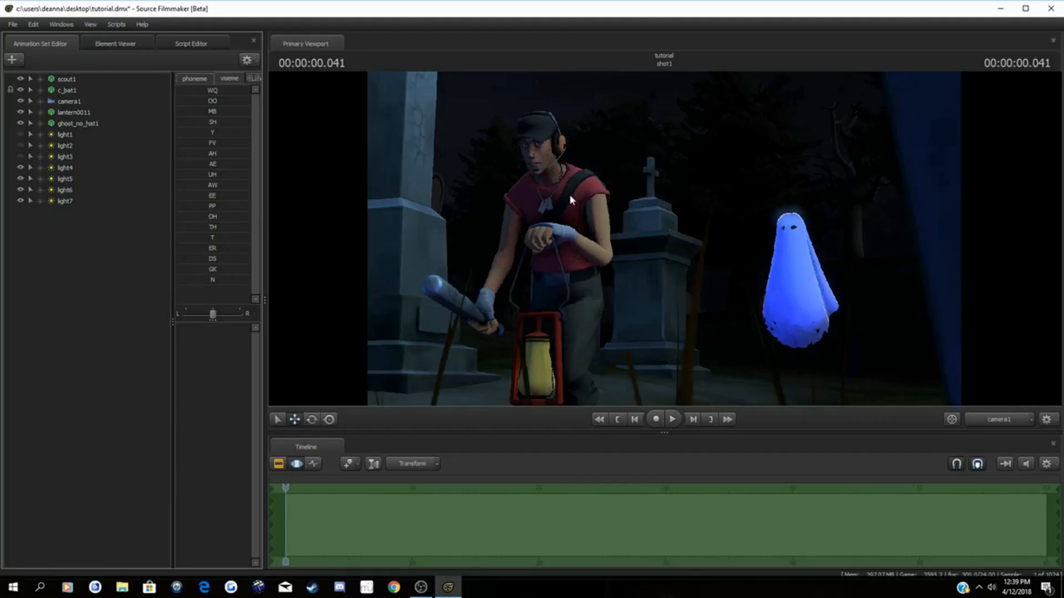
# Step: Switch to the Work Camera, select light4 and examine its placement relative to the scout and the graveyard
pyautogui.click(985, 422)
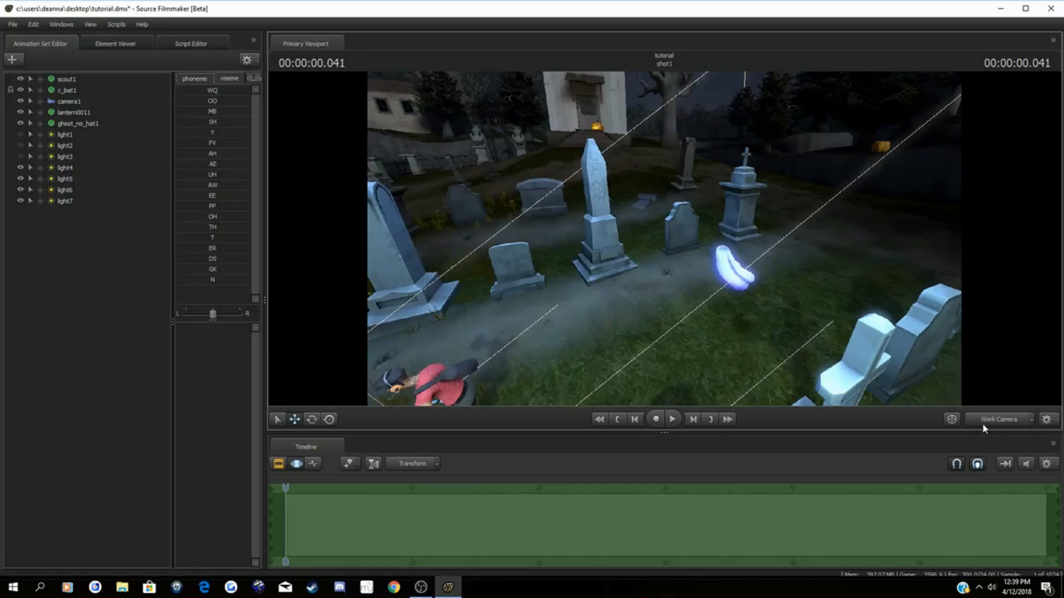
pyautogui.press('s')
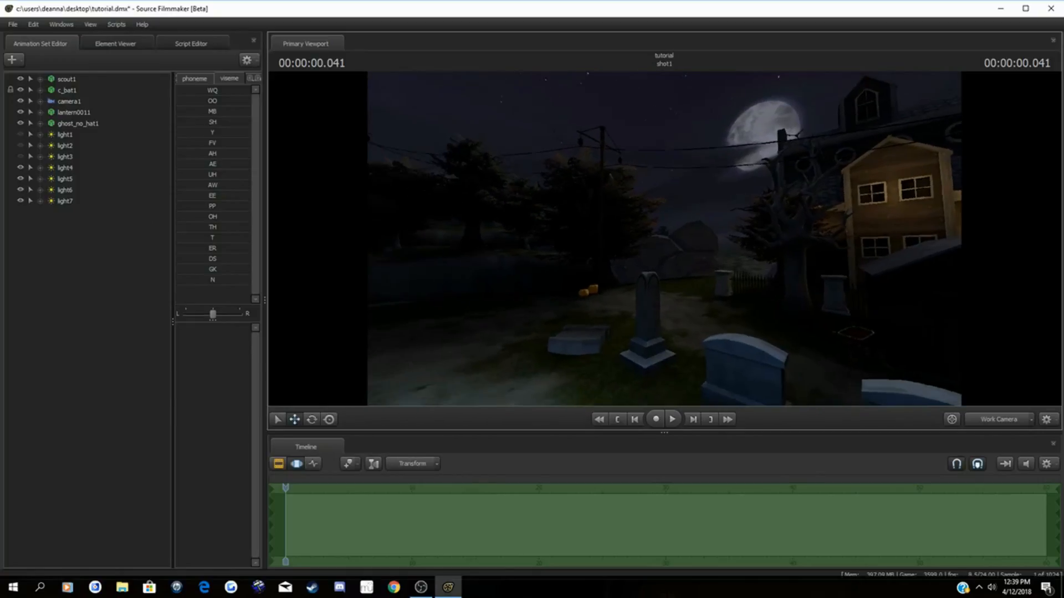
pyautogui.press('d')
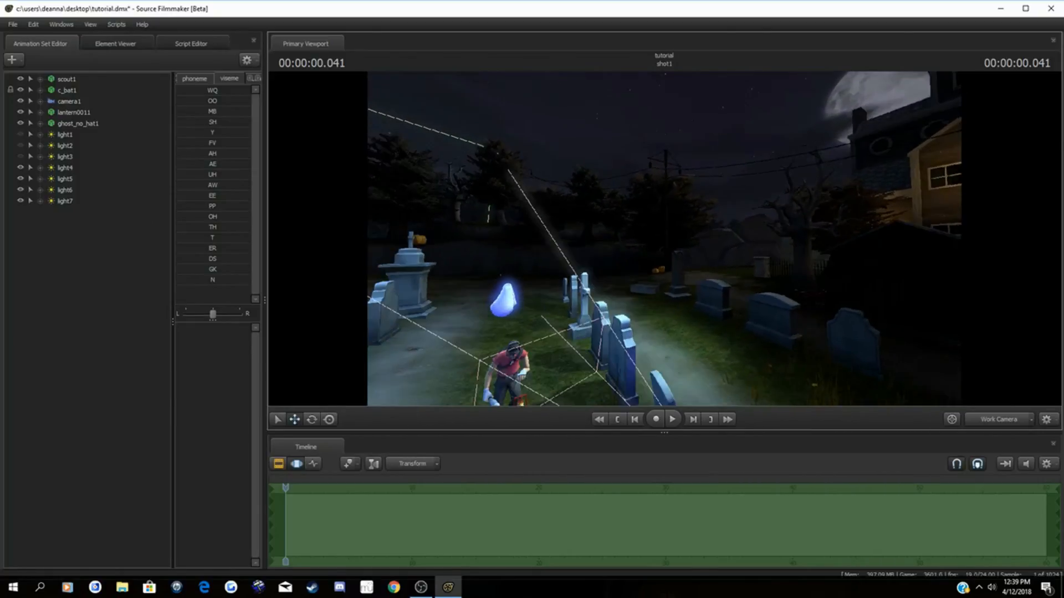
pyautogui.press('s')
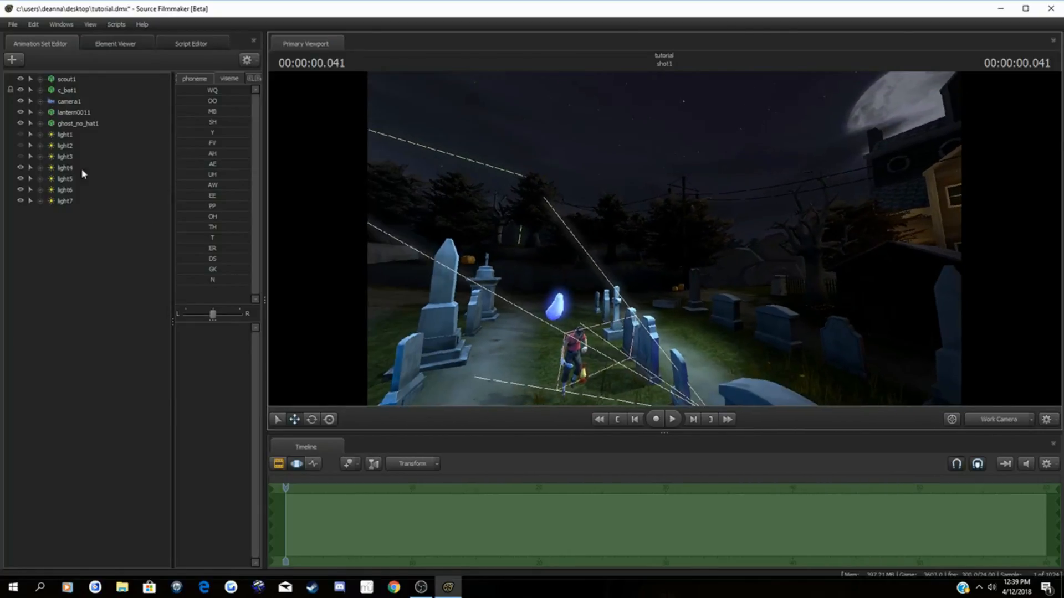
pyautogui.click(63, 169)
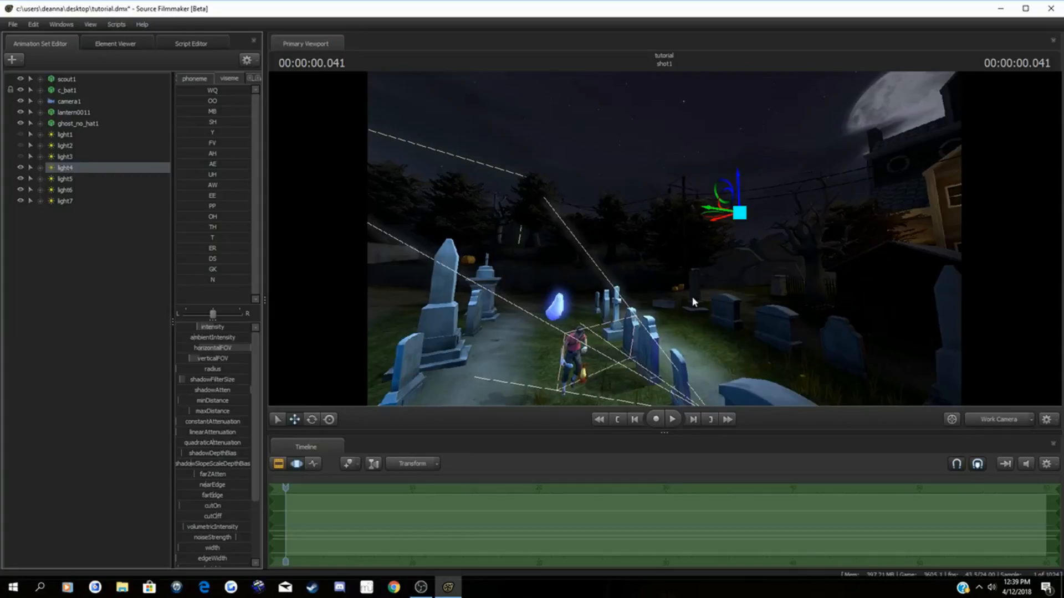
pyautogui.moveTo(692, 297); pyautogui.dragTo(725, 297)
pyautogui.press('a')
pyautogui.moveTo(664, 239); pyautogui.dragTo(736, 224)
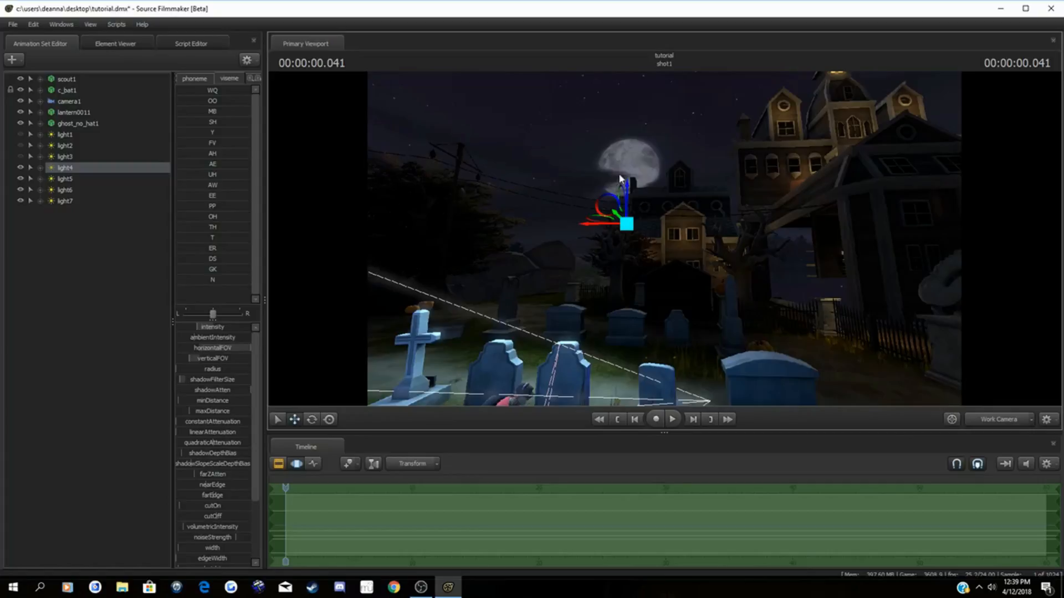
pyautogui.moveTo(623, 160); pyautogui.dragTo(443, 200)
pyautogui.press('d')
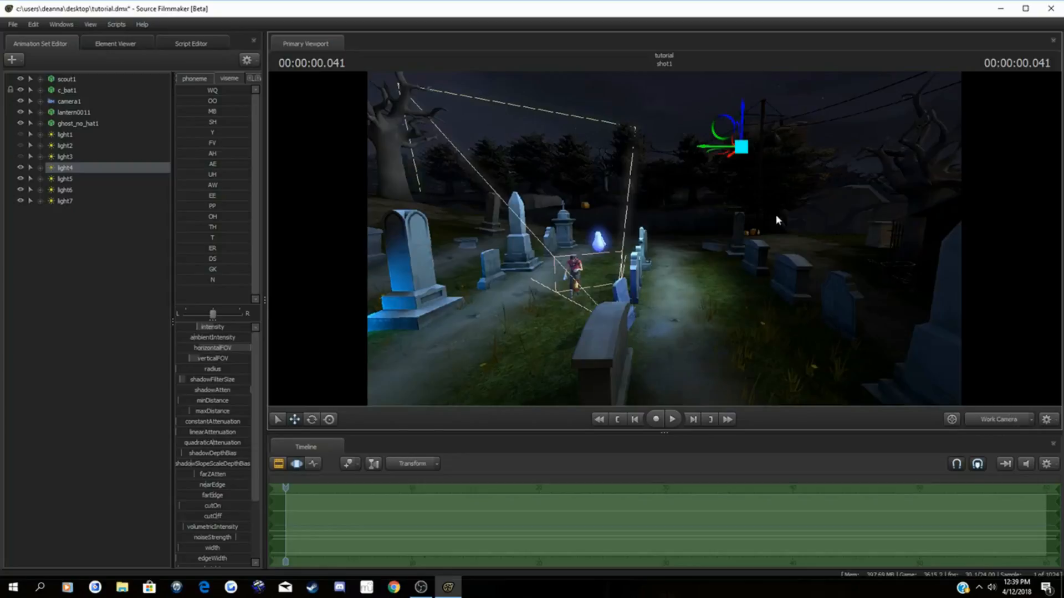
# Step: Try shifting light4 in the scene and return the viewport to camera1
pyautogui.moveTo(703, 148); pyautogui.dragTo(694, 194)
pyautogui.click(978, 420)
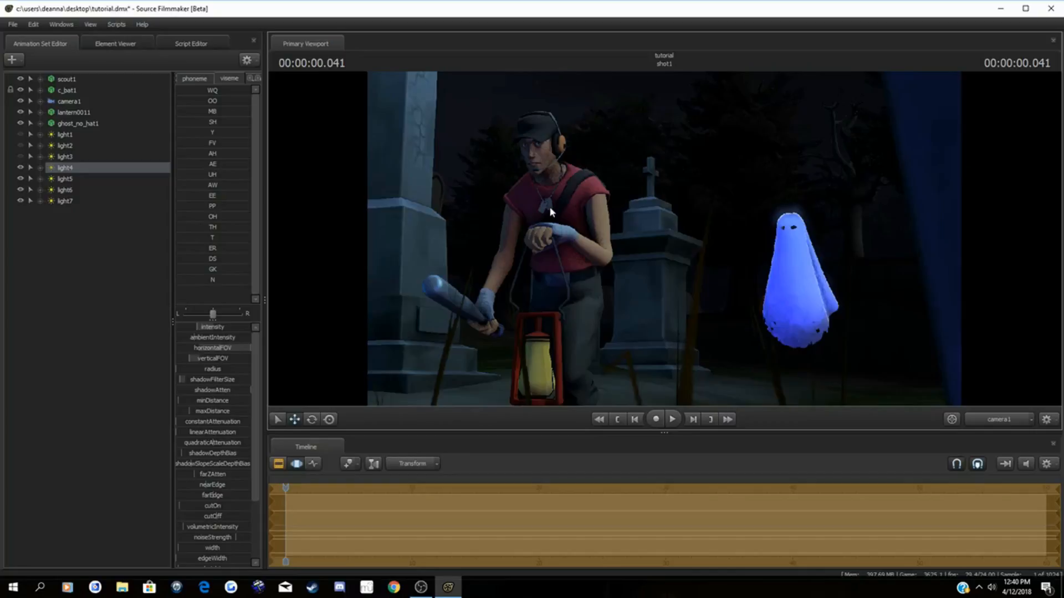
pyautogui.hotkey('ctrl', 's')
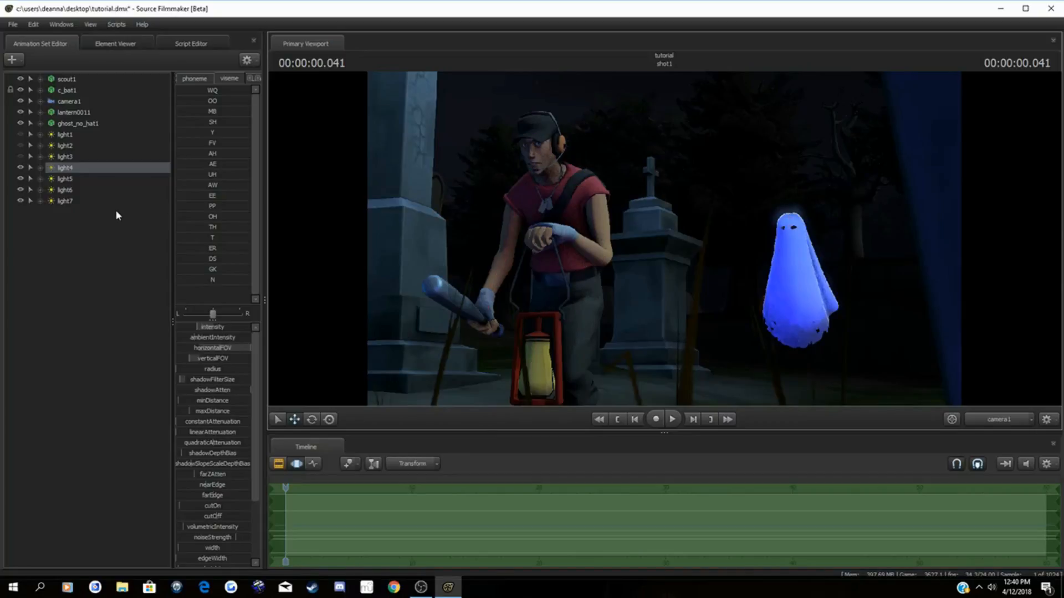
# Step: Show light1, light2 and light3 again
pyautogui.click(20, 159)
pyautogui.click(19, 135)
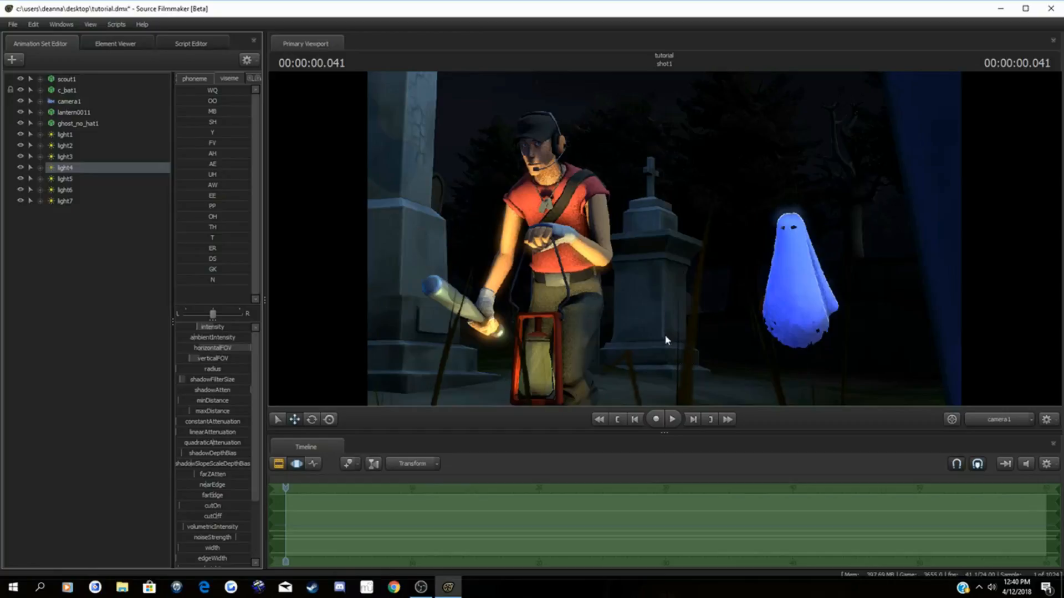
# Step: Hide light1, light2, light3 and light4 so that only light5, light6 and light7 remain visible
pyautogui.click(21, 168)
pyautogui.click(21, 157)
pyautogui.click(20, 134)
pyautogui.click(20, 113)
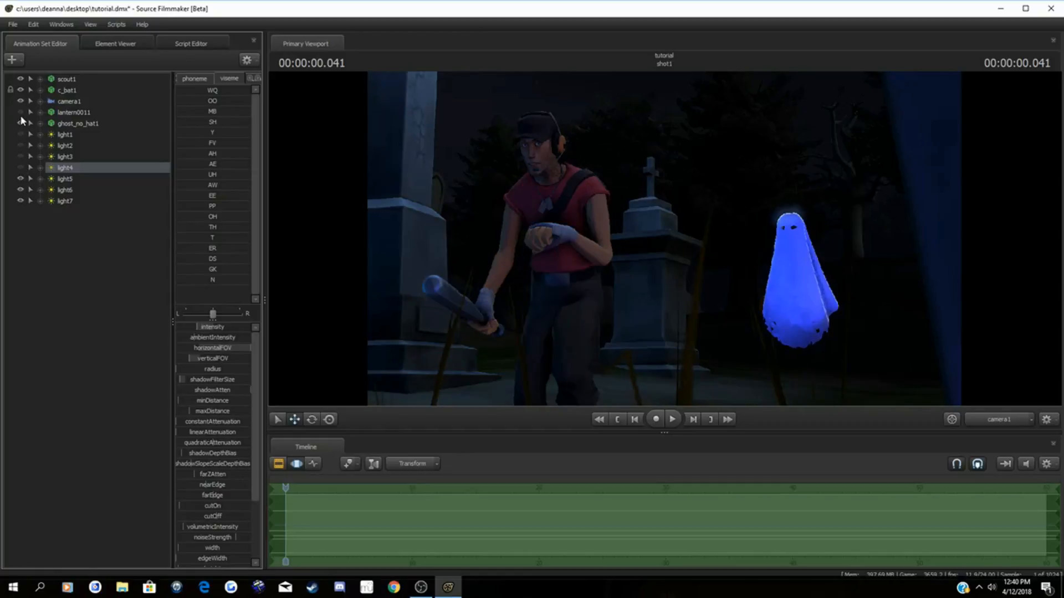
pyautogui.click(20, 122)
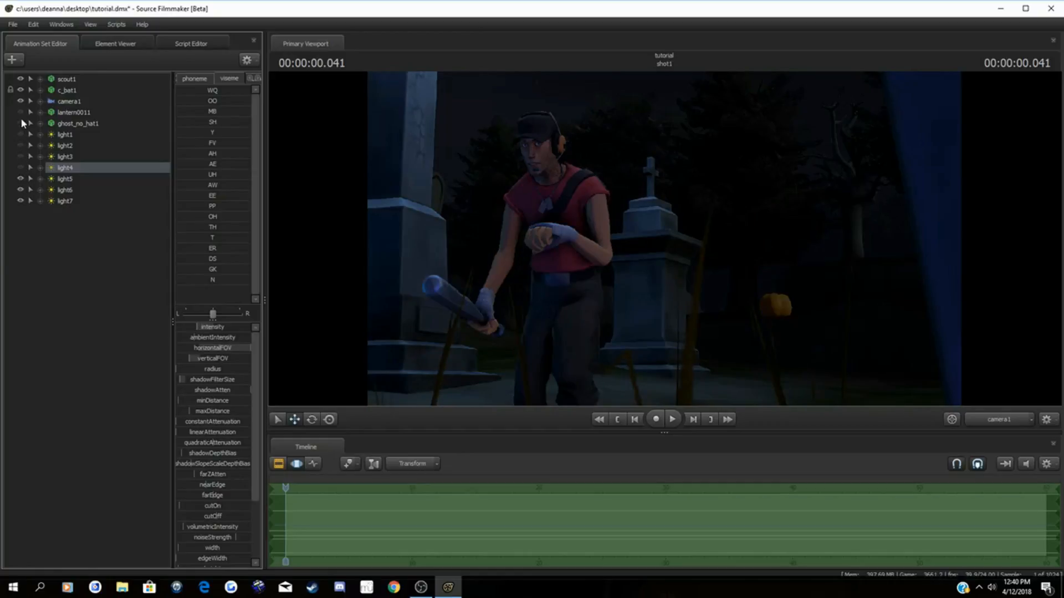
pyautogui.click(20, 114)
pyautogui.click(20, 123)
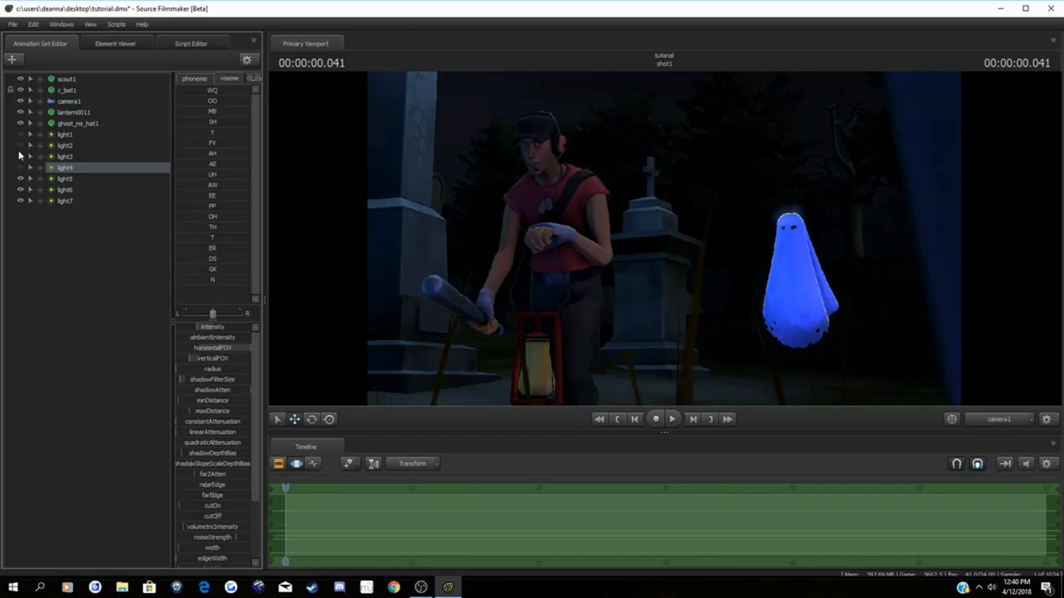
# Step: Toggle light5 off and on repeatedly to compare its effect on the scout and the gravestones
pyautogui.click(20, 180)
pyautogui.click(19, 182)
pyautogui.click(19, 181)
pyautogui.click(19, 181)
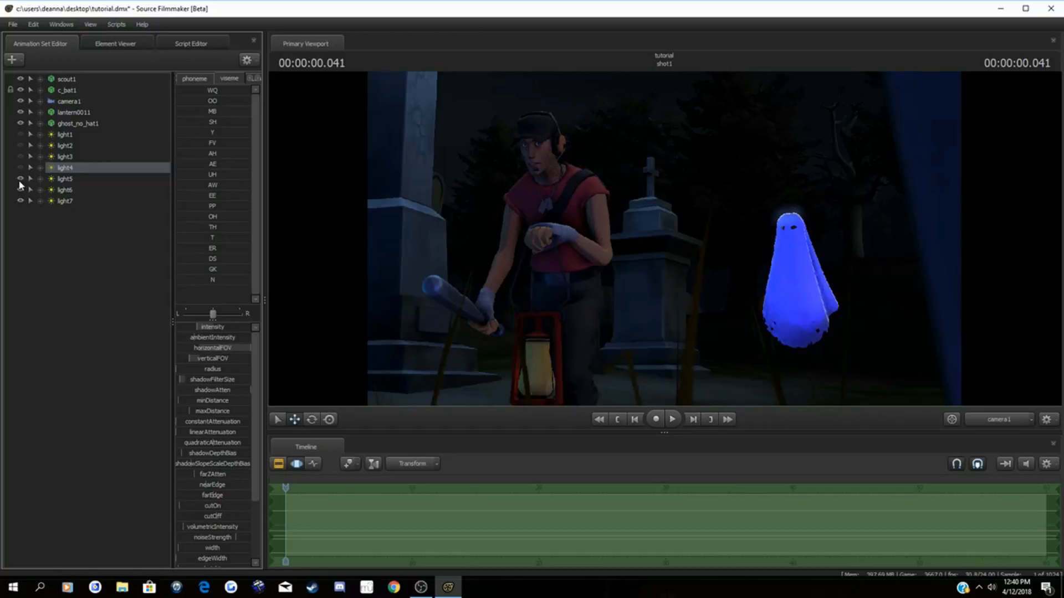
pyautogui.click(19, 181)
pyautogui.click(20, 181)
pyautogui.click(21, 179)
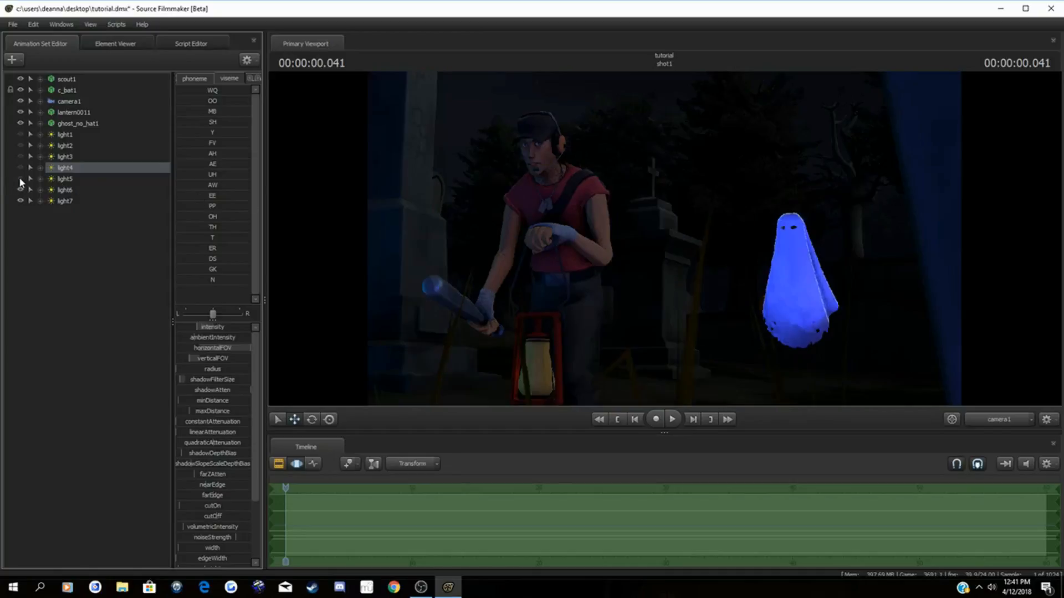
pyautogui.click(21, 179)
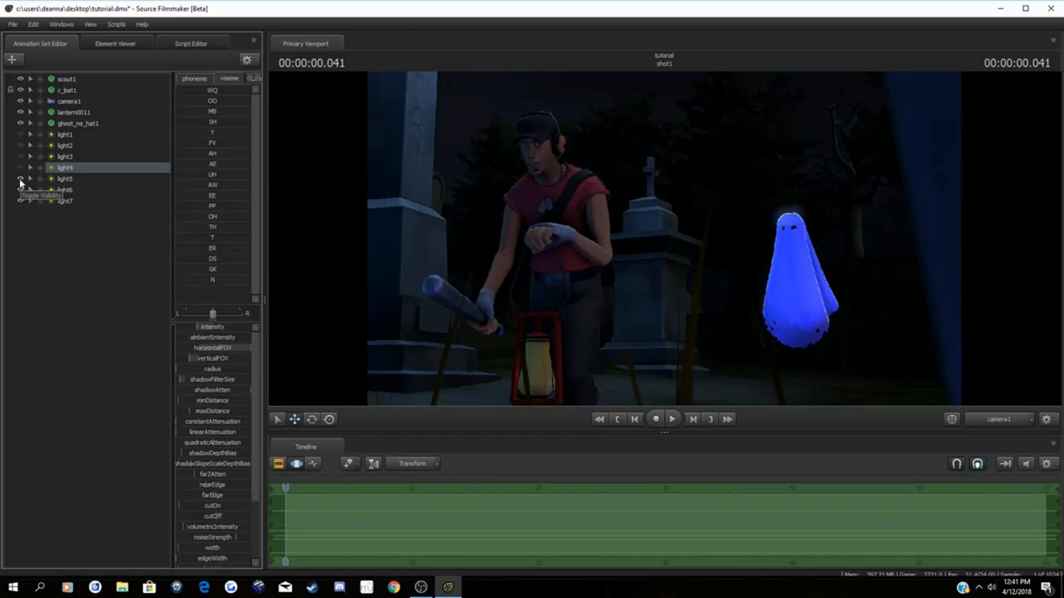
# Step: Hide light5 and toggle light6's visibility to compare its effect on the background
pyautogui.click(20, 179)
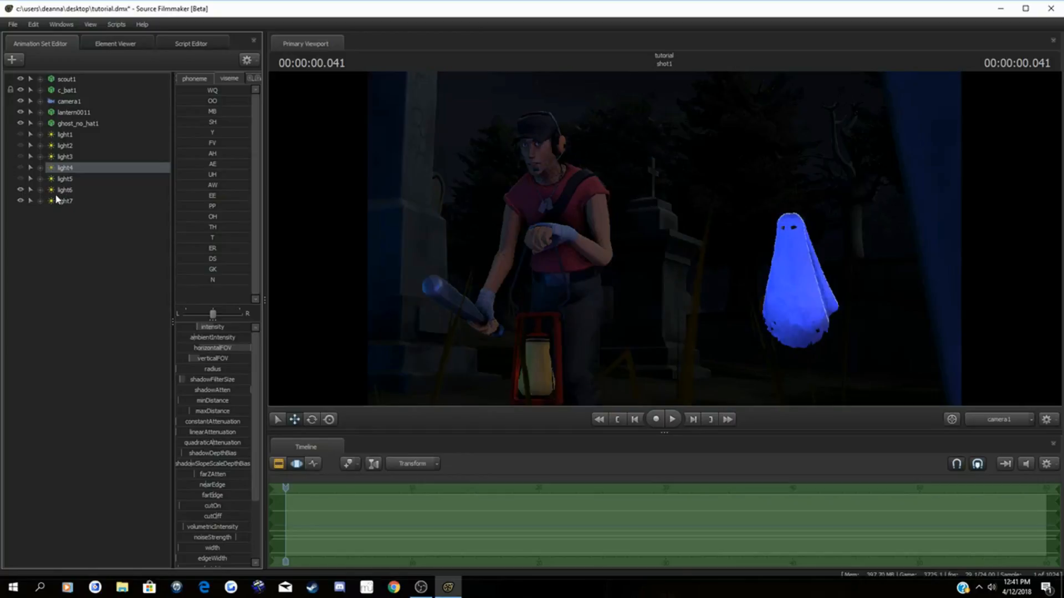
pyautogui.click(20, 191)
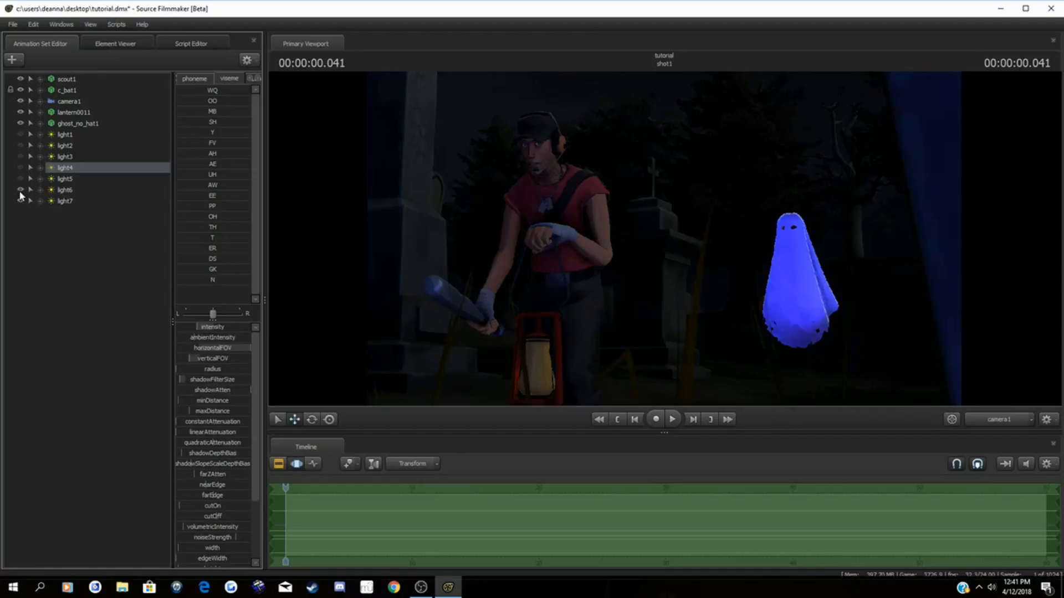
# Step: Toggle light7's visibility repeatedly to compare its effect on the shot, and look over its shadow and volumetrics options
pyautogui.click(21, 201)
pyautogui.click(21, 200)
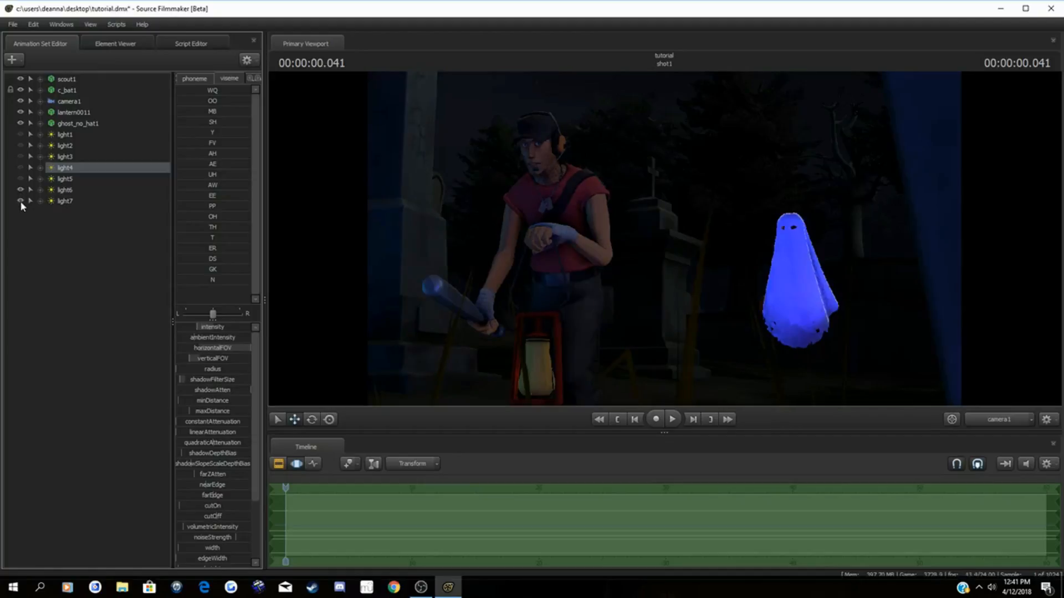
pyautogui.click(21, 200)
pyautogui.click(20, 201)
pyautogui.rightClick(68, 203)
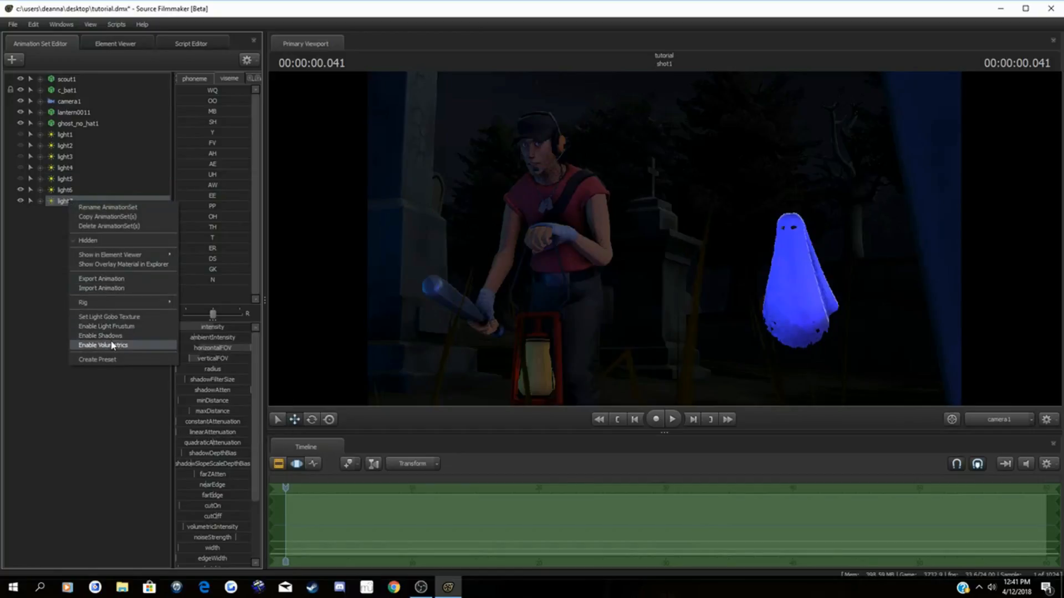
pyautogui.click(56, 320)
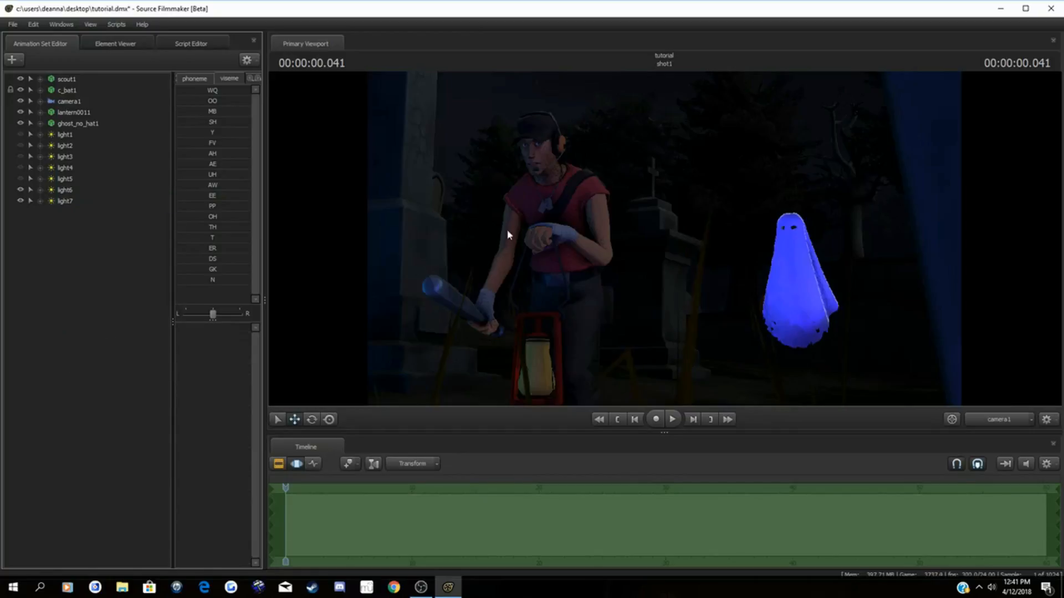
# Step: Show light5, light4, light3, light2 and light1 again so that every light contributes to the shot
pyautogui.click(21, 179)
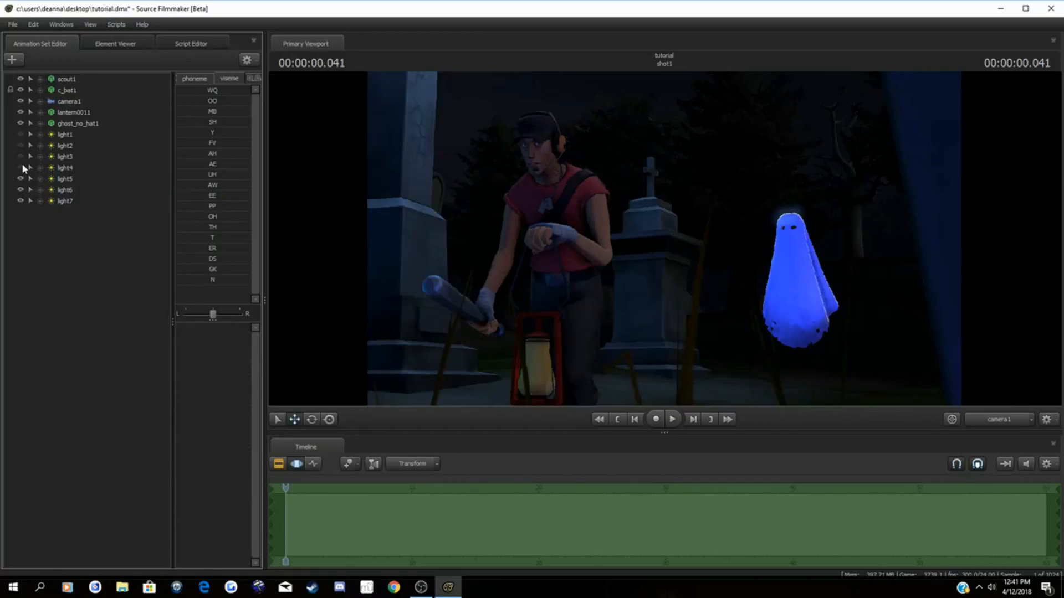
pyautogui.click(21, 165)
pyautogui.click(20, 156)
pyautogui.click(20, 146)
pyautogui.click(21, 134)
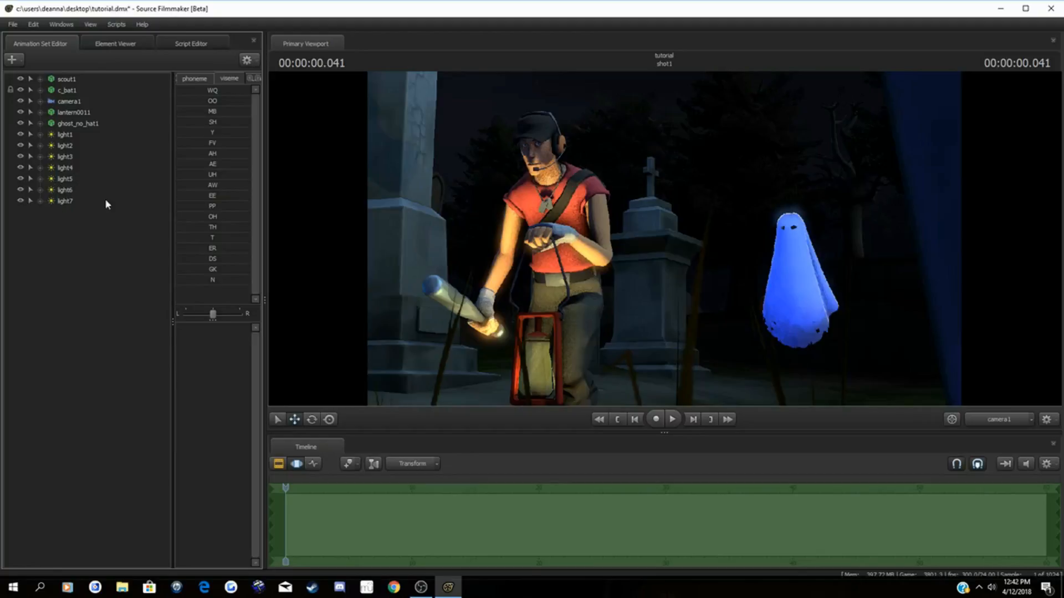
# Step: Adjust camera1's focalDistance to about 137.8 to focus on the scout, and preview the rendered depth of field
pyautogui.click(65, 103)
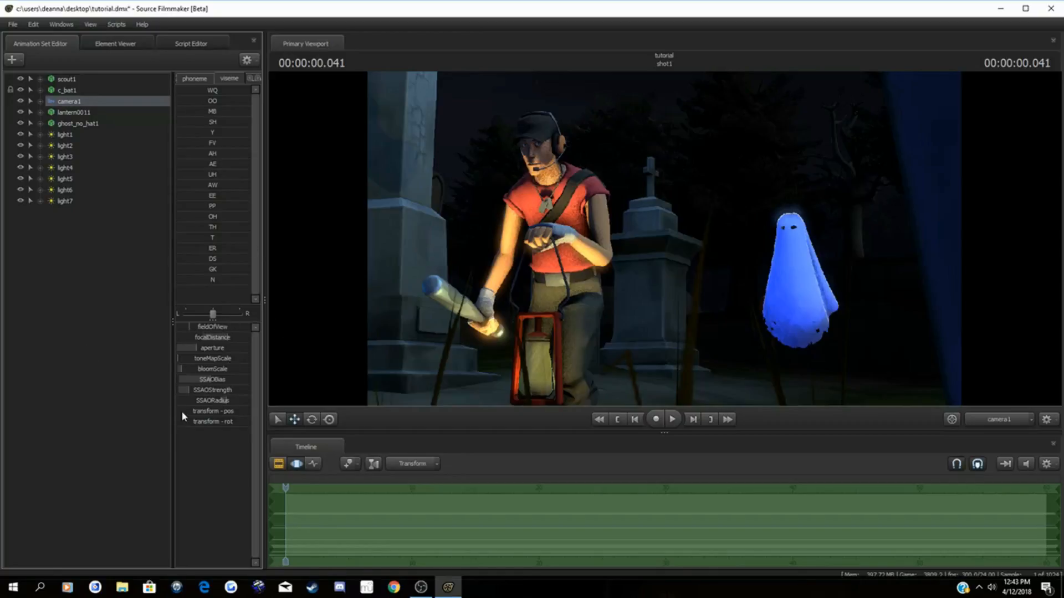
pyautogui.click(241, 341)
pyautogui.click(221, 353)
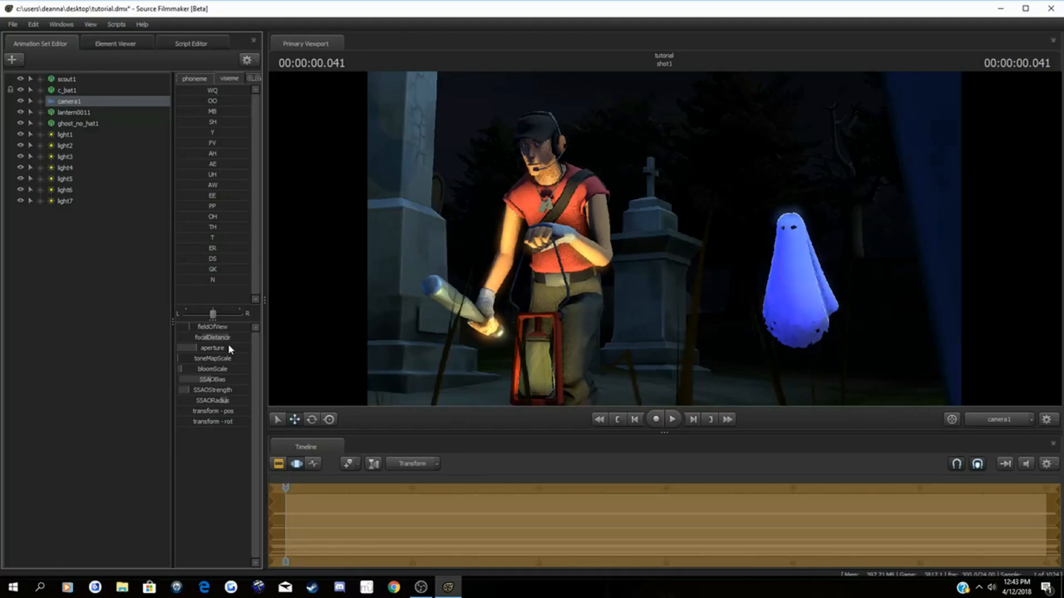
pyautogui.moveTo(228, 338)
pyautogui.mouseDown()
pyautogui.moveTo(220, 338)
pyautogui.moveTo(235, 338)
pyautogui.mouseUp()
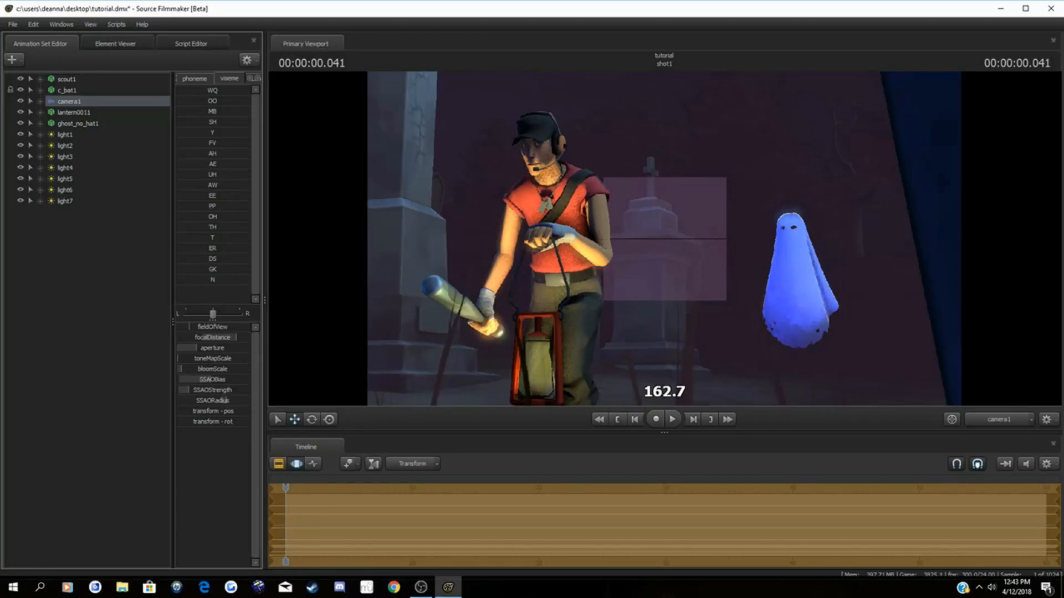
pyautogui.moveTo(235, 337); pyautogui.dragTo(227, 338)
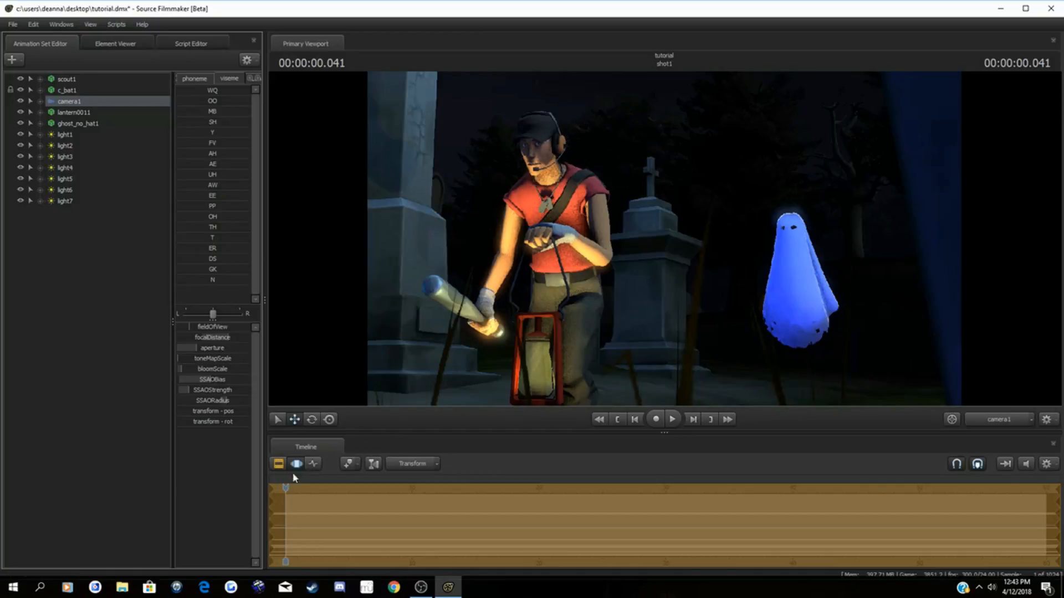
pyautogui.click(279, 464)
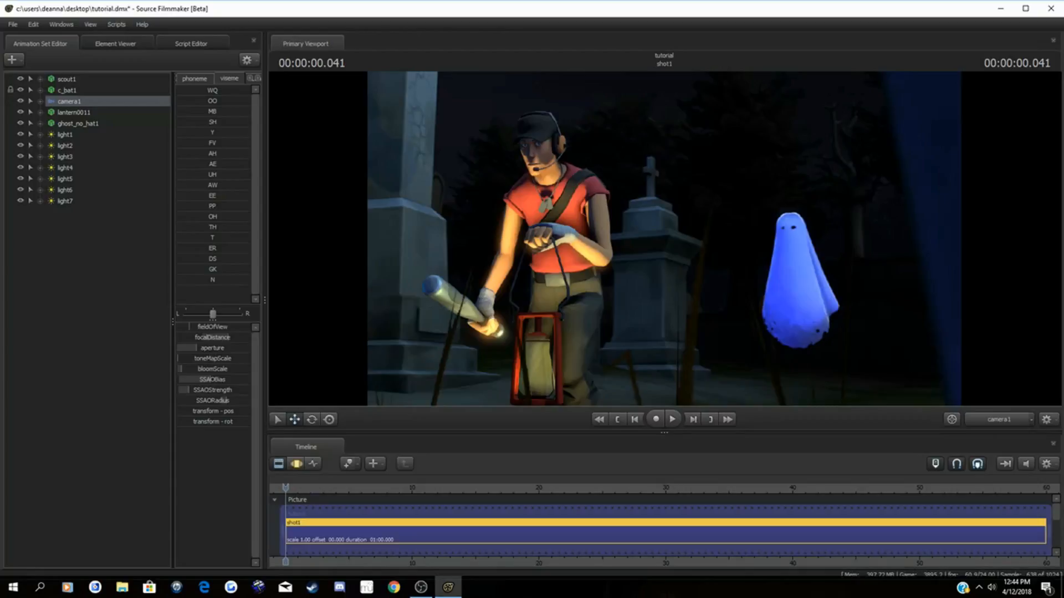
pyautogui.click(297, 463)
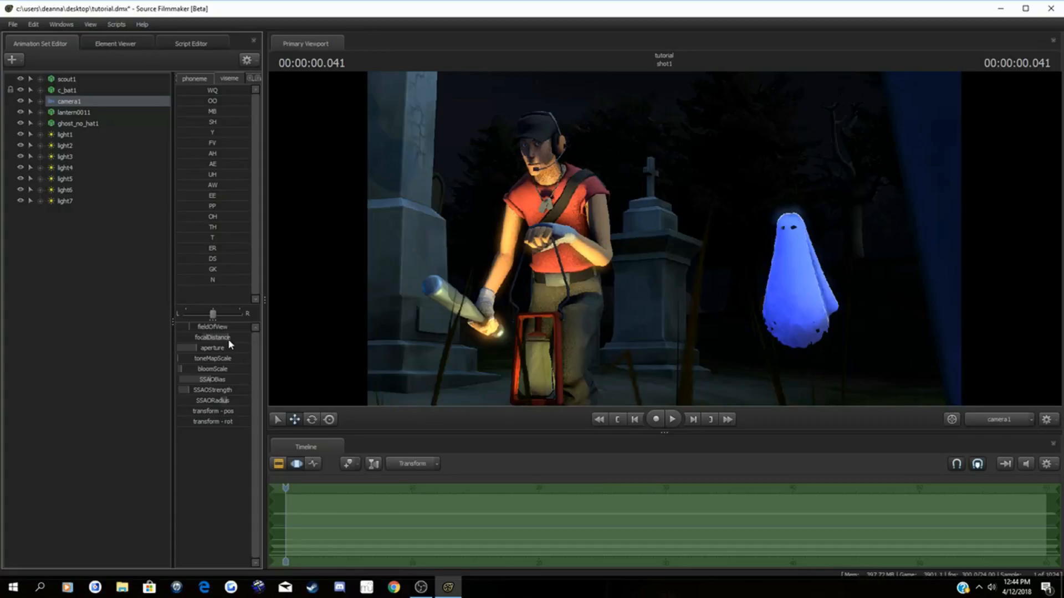
# Step: Try a much higher aperture on camera1 to preview stronger background blur, and bring it back down to about 2.8
pyautogui.moveTo(229, 340)
pyautogui.mouseDown()
pyautogui.moveTo(240, 340)
pyautogui.moveTo(229, 340)
pyautogui.mouseUp()
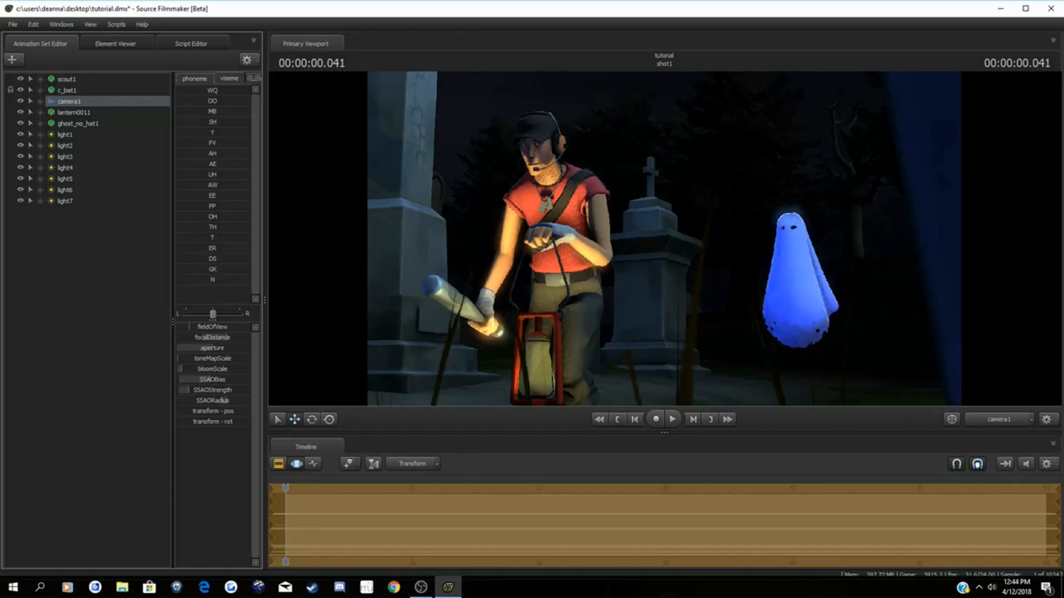
pyautogui.click(279, 464)
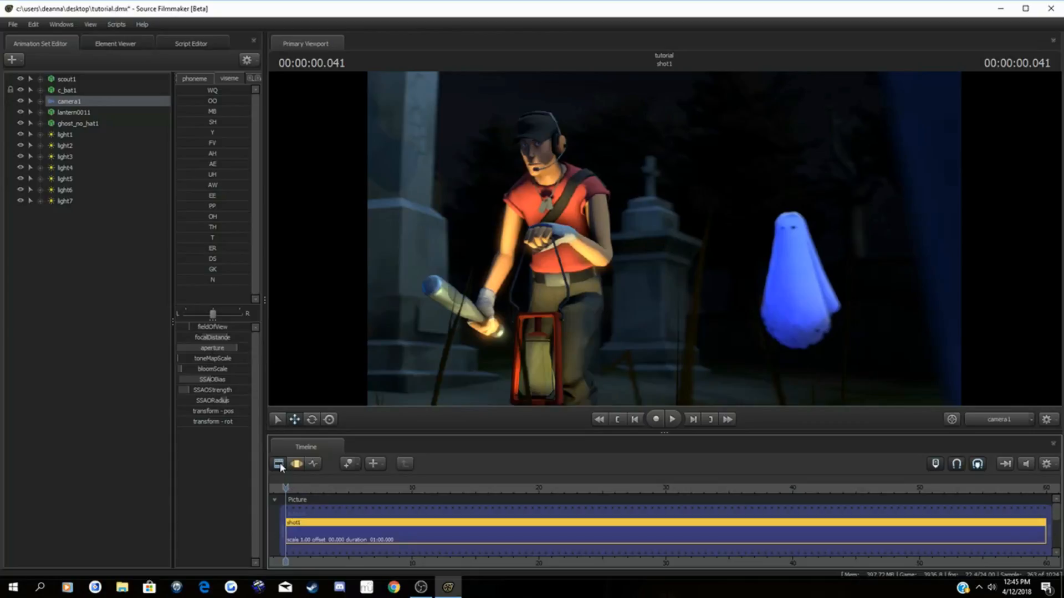
pyautogui.click(294, 465)
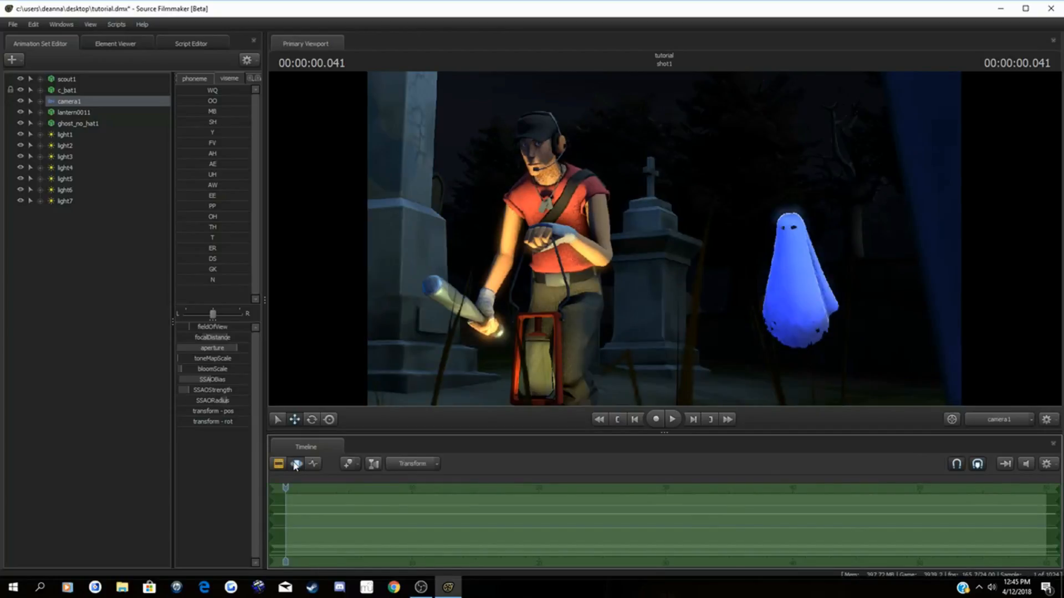
pyautogui.click(294, 466)
pyautogui.click(294, 466)
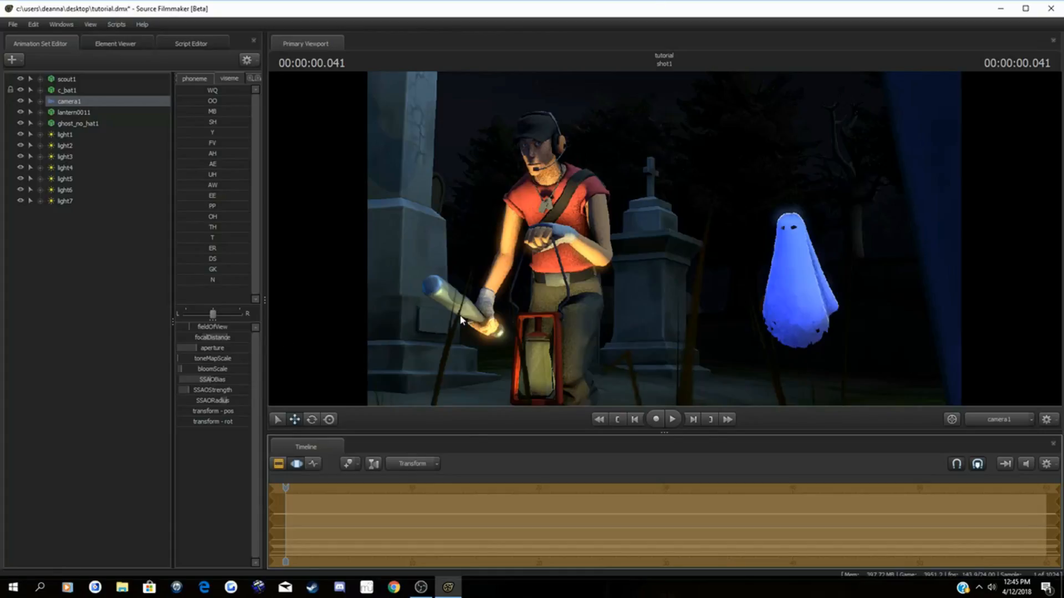
pyautogui.click(115, 434)
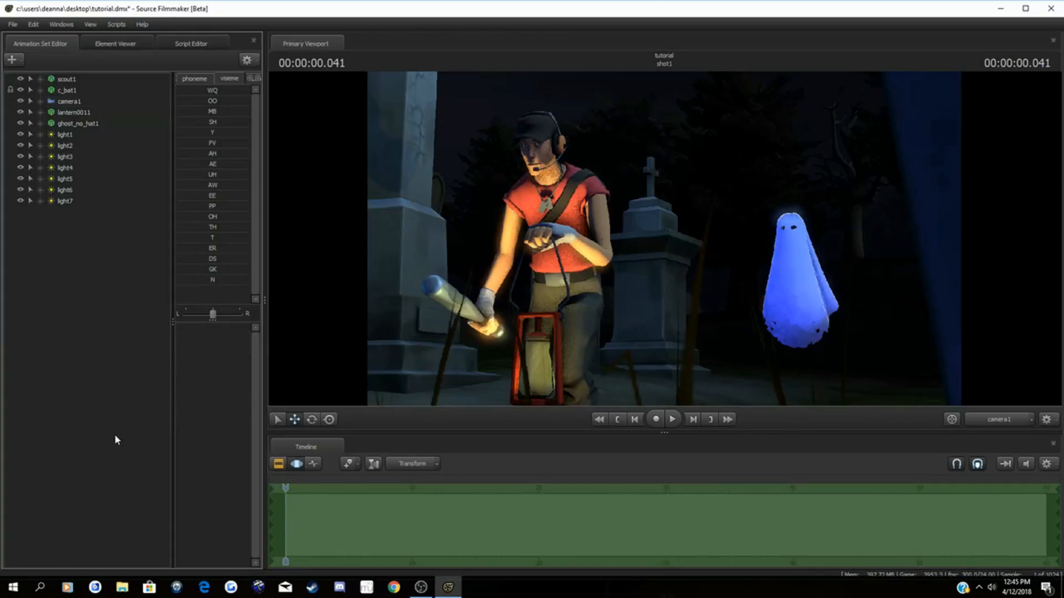
# Step: Adjust camera1's toneMapScale to about 0.26 to keep the exposure dark
pyautogui.click(77, 102)
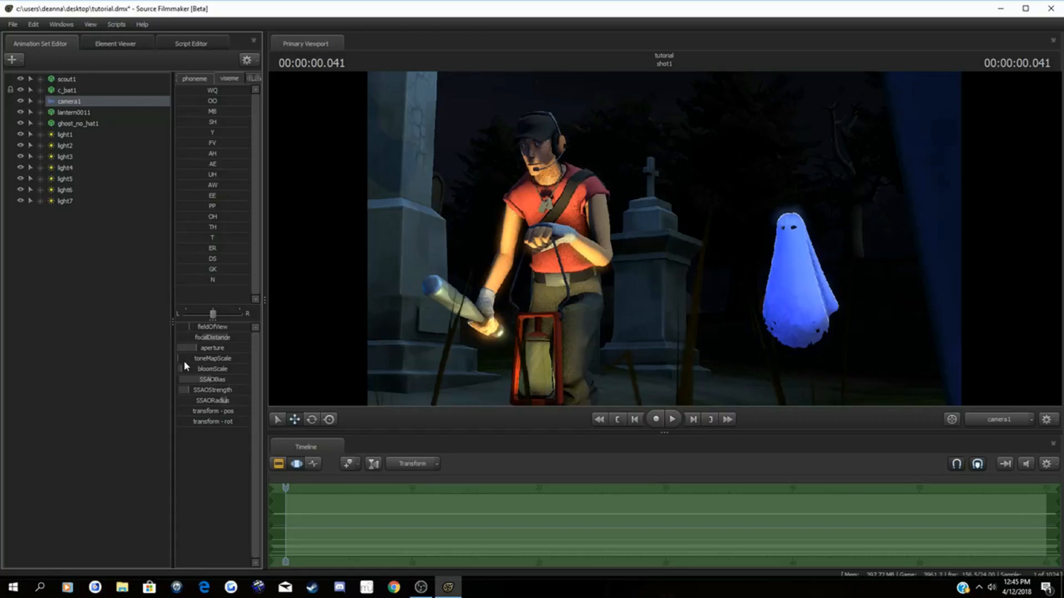
pyautogui.moveTo(184, 359)
pyautogui.mouseDown()
pyautogui.moveTo(201, 359)
pyautogui.moveTo(180, 359)
pyautogui.mouseUp()
pyautogui.click(60, 375)
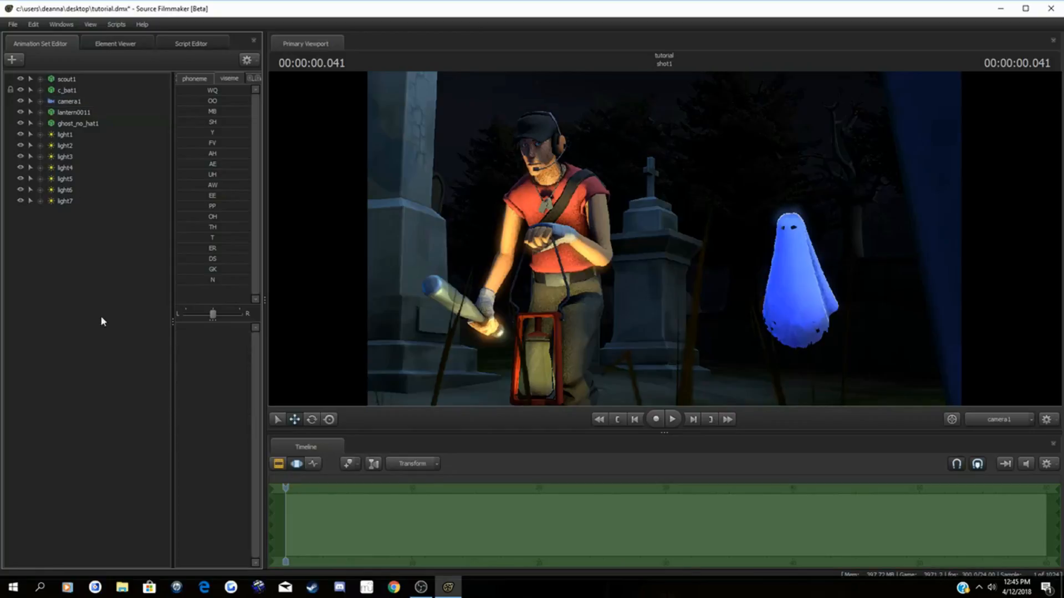
# Step: Adjust camera1's bloomScale to about 1.38 for a soft glow and its SSAOStrength to about 4.68
pyautogui.click(66, 101)
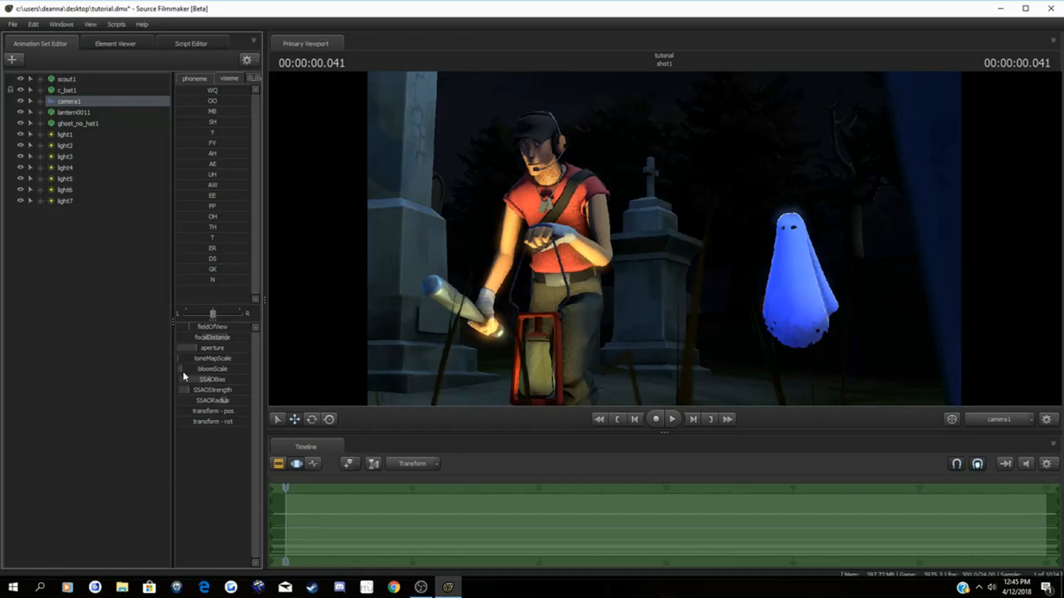
pyautogui.moveTo(184, 374)
pyautogui.mouseDown()
pyautogui.moveTo(200, 374)
pyautogui.moveTo(190, 370)
pyautogui.mouseUp()
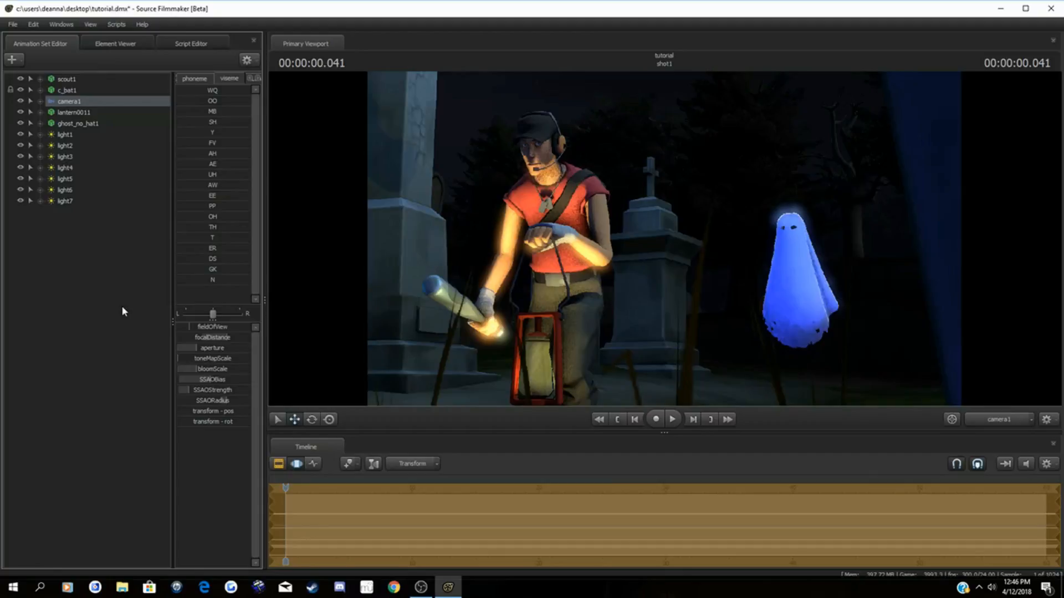
pyautogui.moveTo(200, 369)
pyautogui.mouseDown()
pyautogui.moveTo(233, 369)
pyautogui.moveTo(183, 369)
pyautogui.mouseUp()
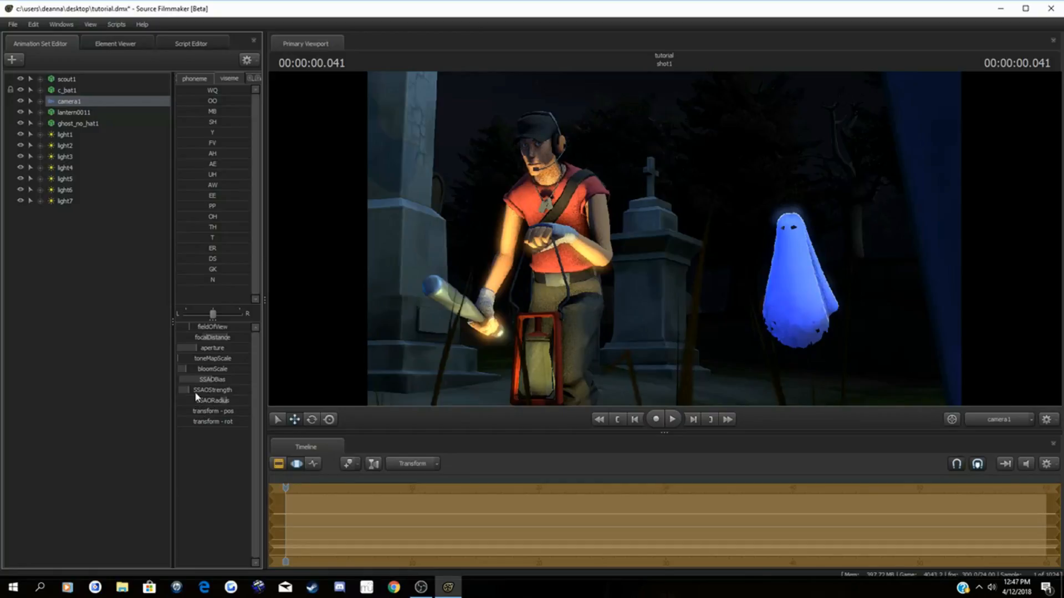
pyautogui.moveTo(189, 390)
pyautogui.mouseDown()
pyautogui.moveTo(213, 390)
pyautogui.moveTo(177, 390)
pyautogui.moveTo(187, 390)
pyautogui.mouseUp()
# Step: Show camera1's Camera element in the Element Viewer
pyautogui.rightClick(111, 102)
pyautogui.moveTo(180, 160)
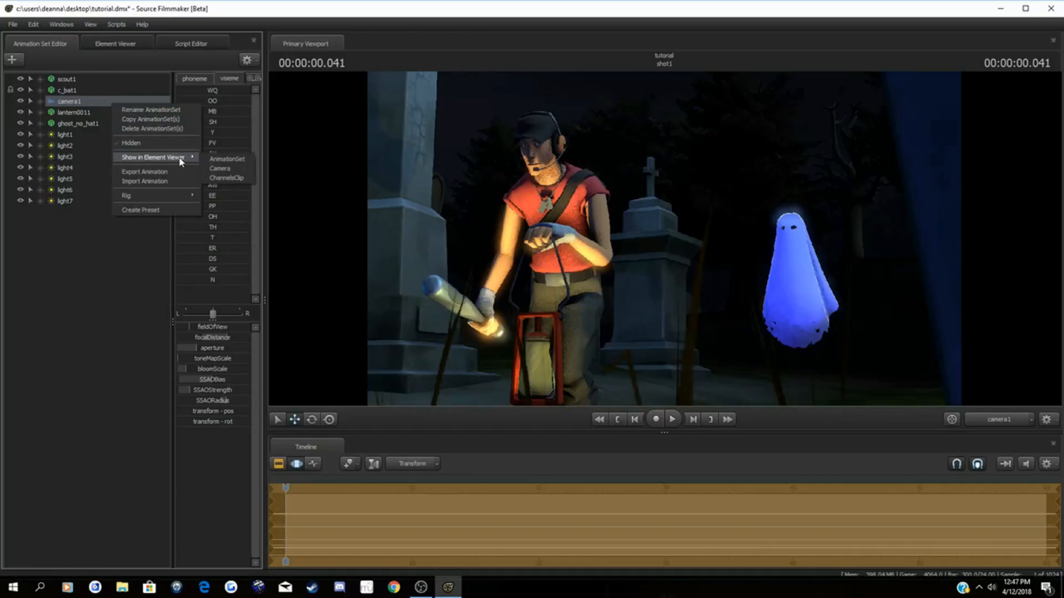
pyautogui.click(216, 168)
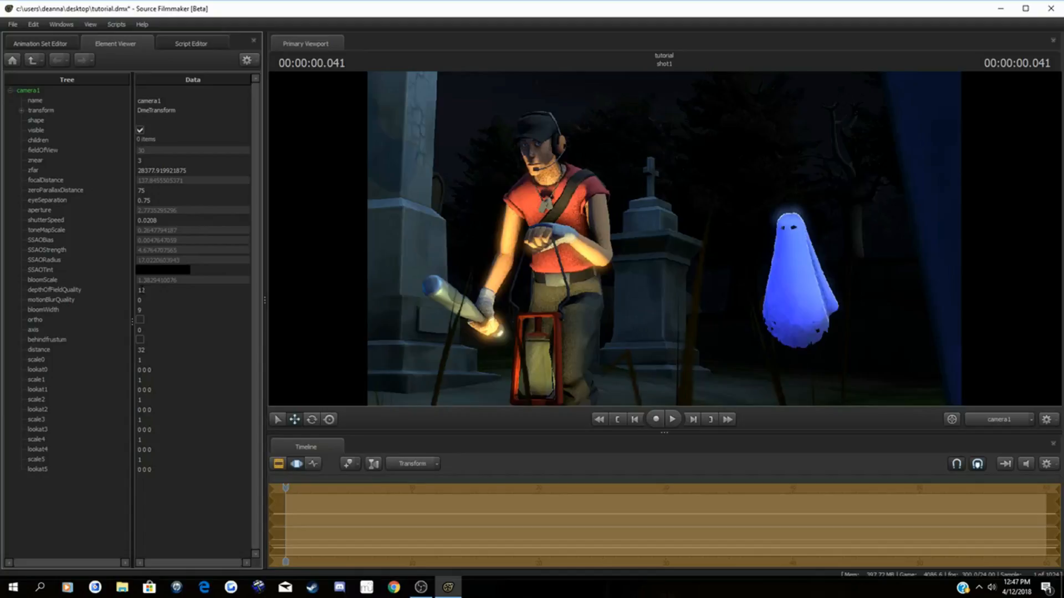
# Step: Set camera1's depthOfFieldQuality to 1 and preview the rendered shot
pyautogui.doubleClick(140, 288)
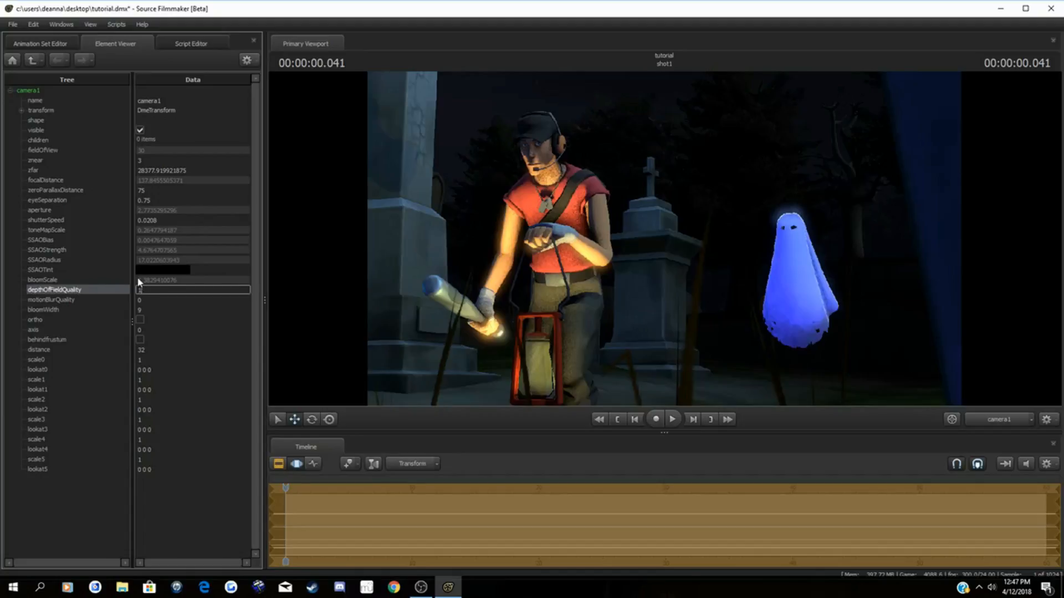
pyautogui.press('Return')
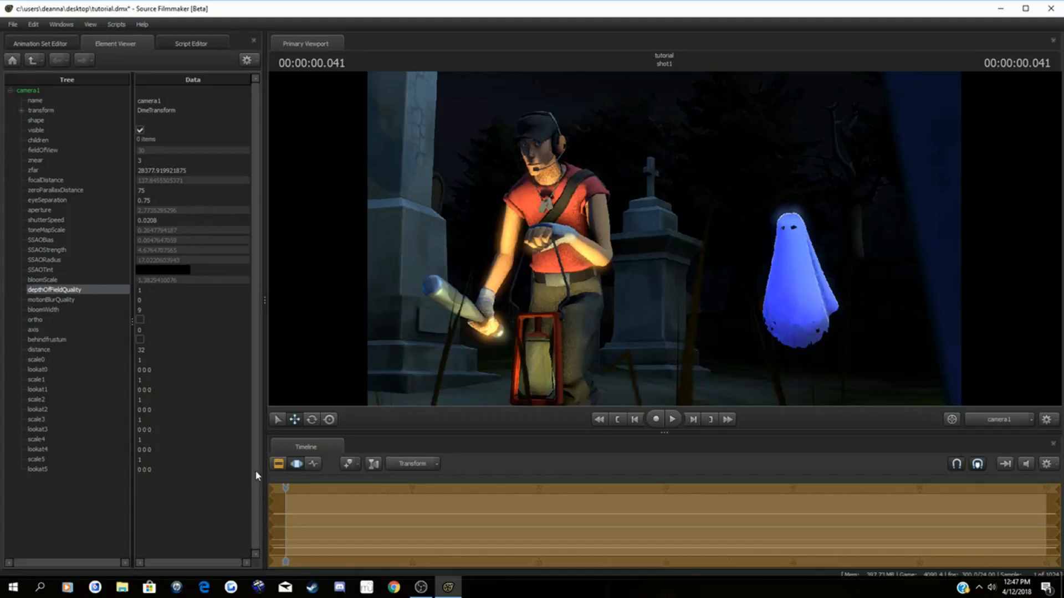
pyautogui.click(283, 466)
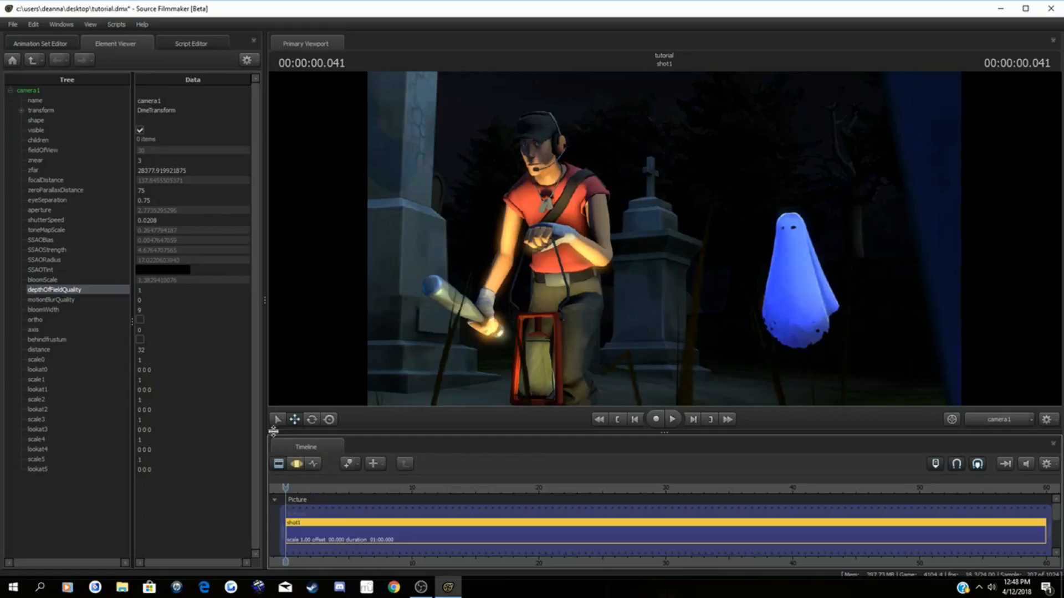
pyautogui.click(296, 464)
# Step: Set camera1's depthOfFieldQuality to 12 and preview the rendered shot
pyautogui.doubleClick(153, 290)
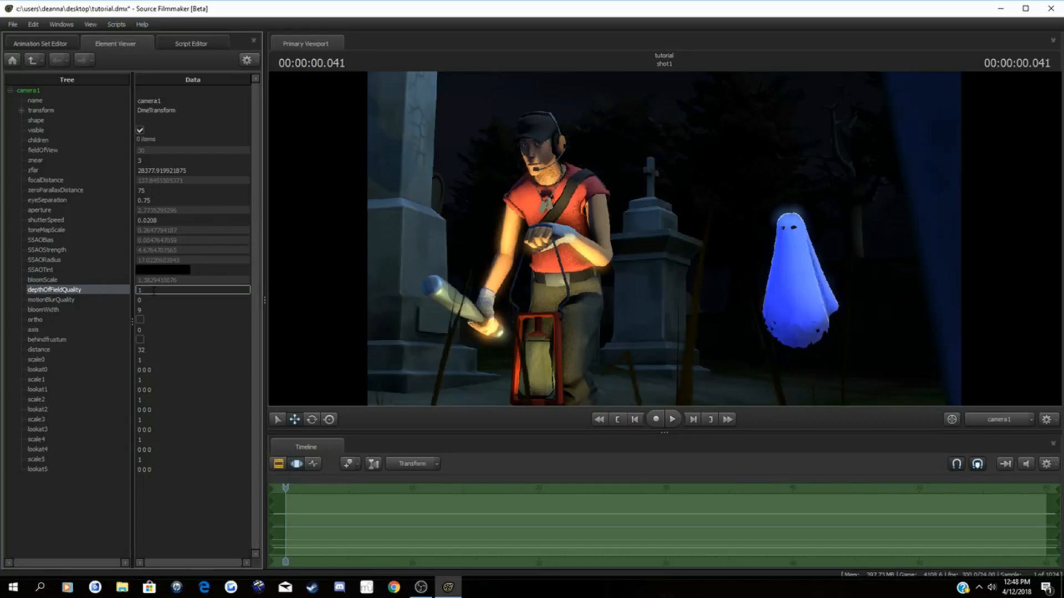
pyautogui.write('2')
pyautogui.click(278, 464)
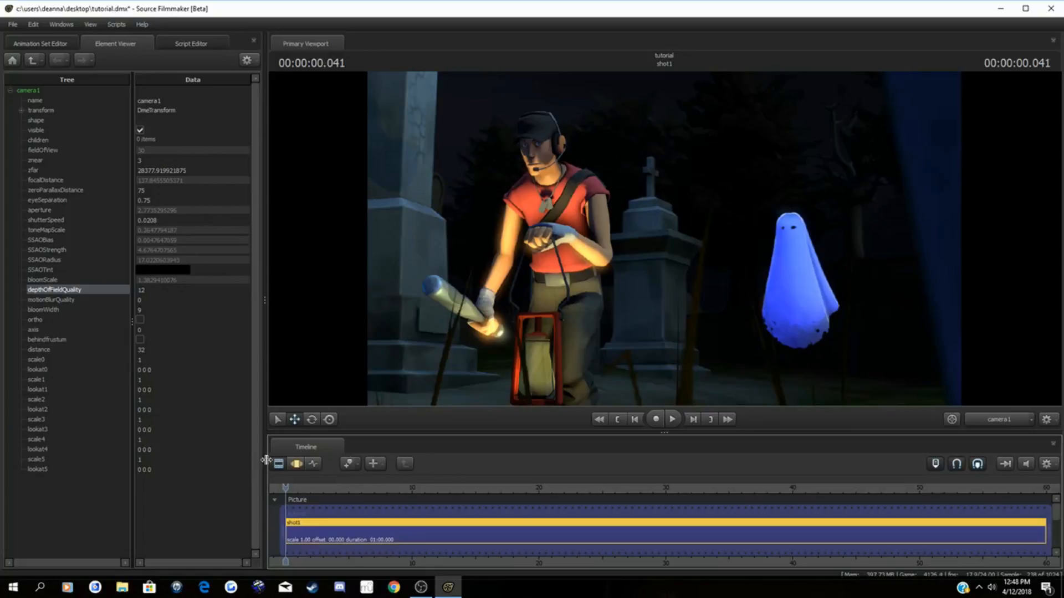
pyautogui.click(298, 464)
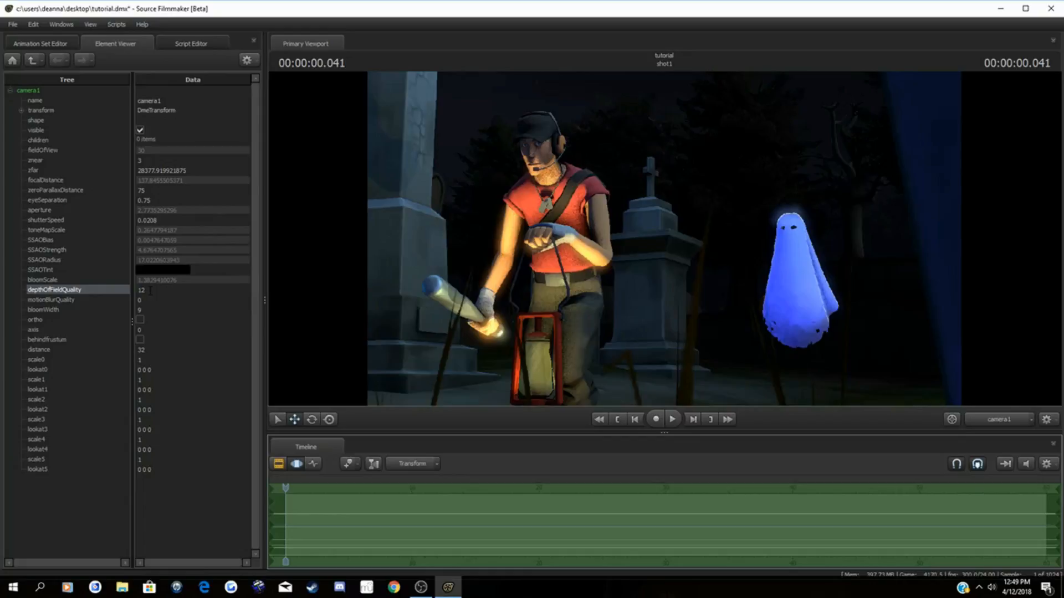
# Step: Return to the animation set list, open the viewport's Progressive Refinement Settings and set the depth of field samples to 1024 (override)
pyautogui.click(47, 45)
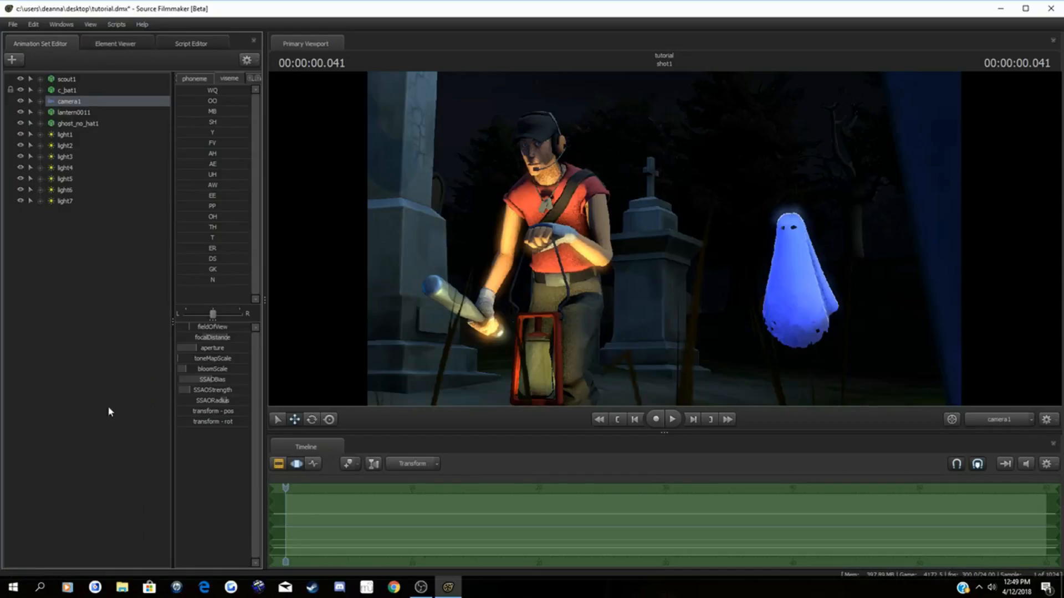
pyautogui.rightClick(650, 145)
pyautogui.click(667, 151)
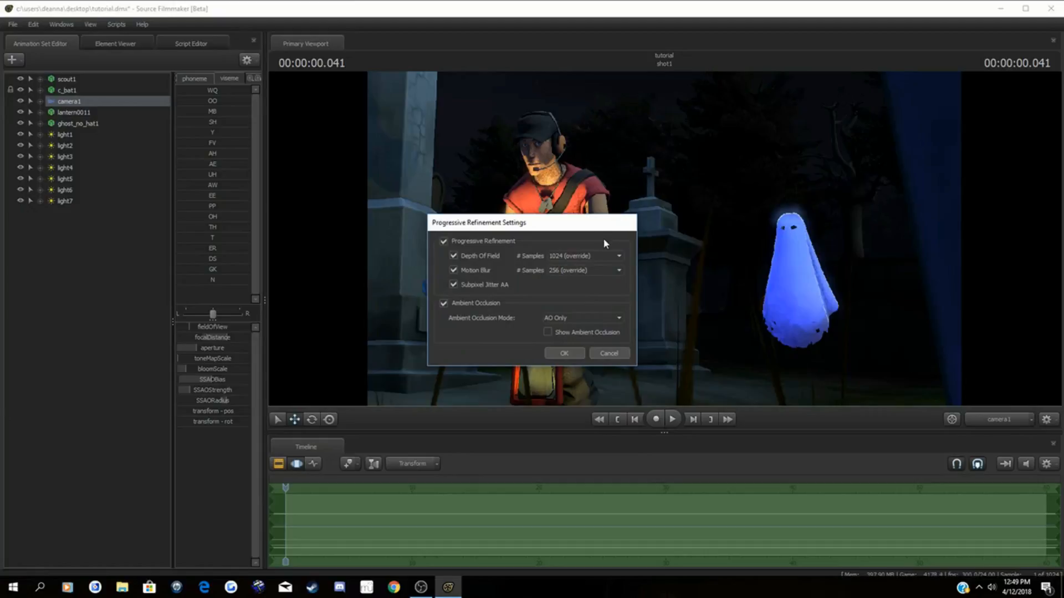
pyautogui.click(590, 256)
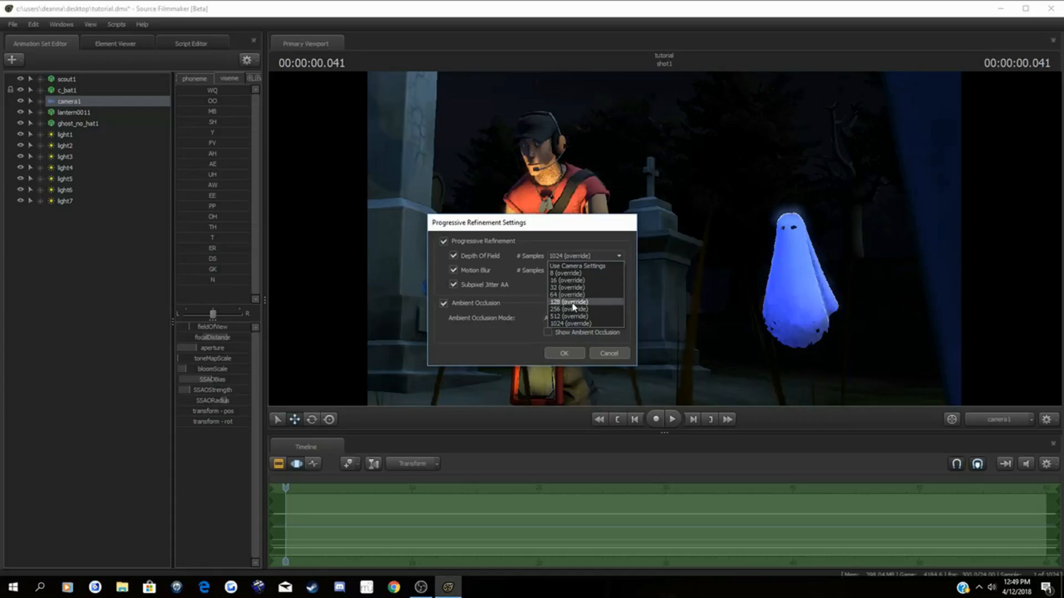
pyautogui.click(568, 324)
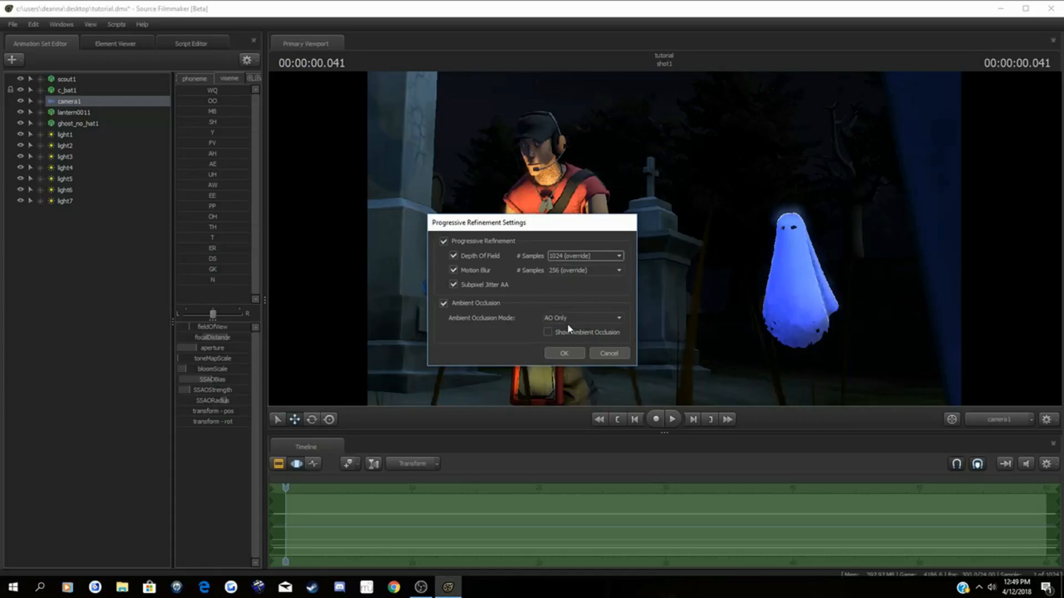
# Step: Set the motion blur samples to 256 (override) and reselect 1024 (override) for the depth of field samples
pyautogui.click(580, 273)
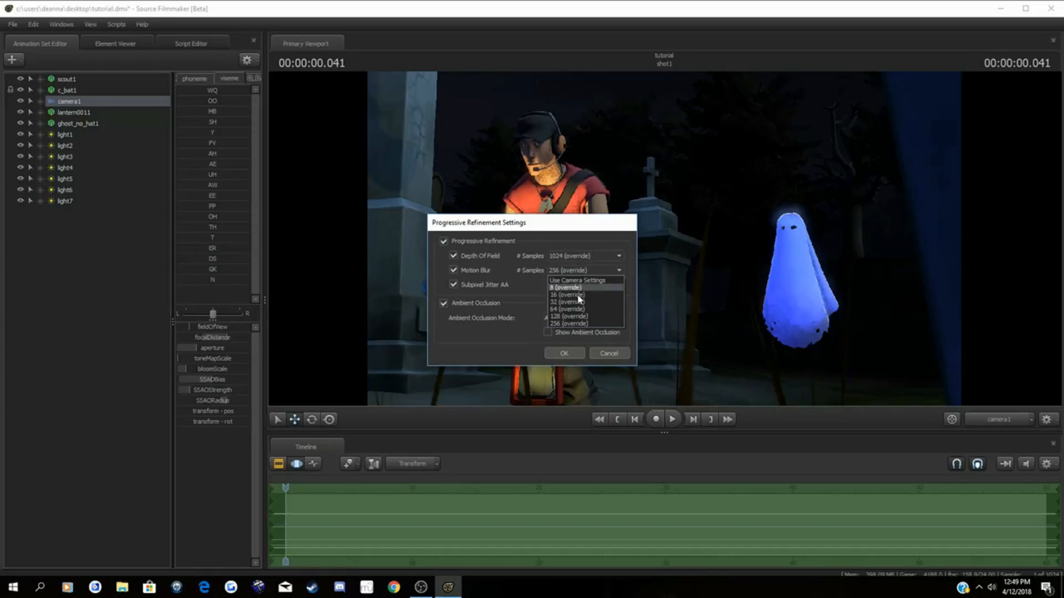
pyautogui.click(576, 324)
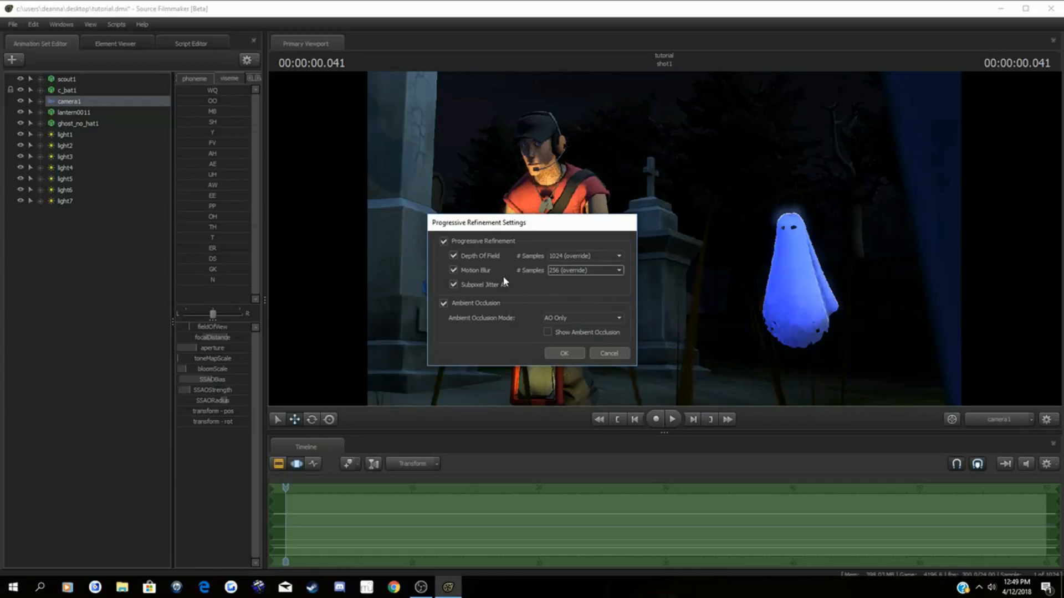
pyautogui.click(567, 271)
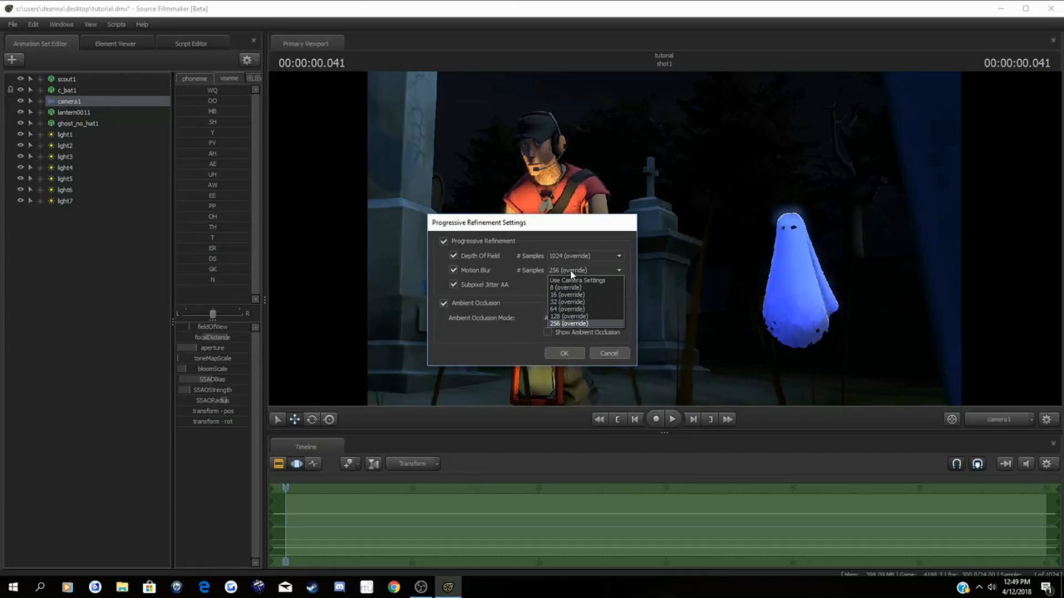
pyautogui.click(585, 328)
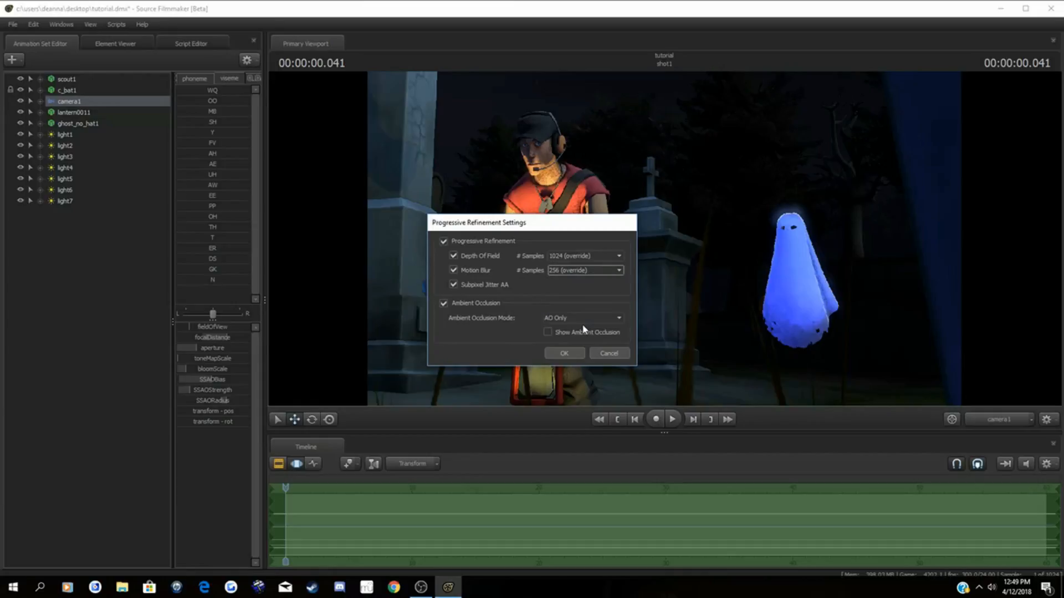
pyautogui.click(577, 258)
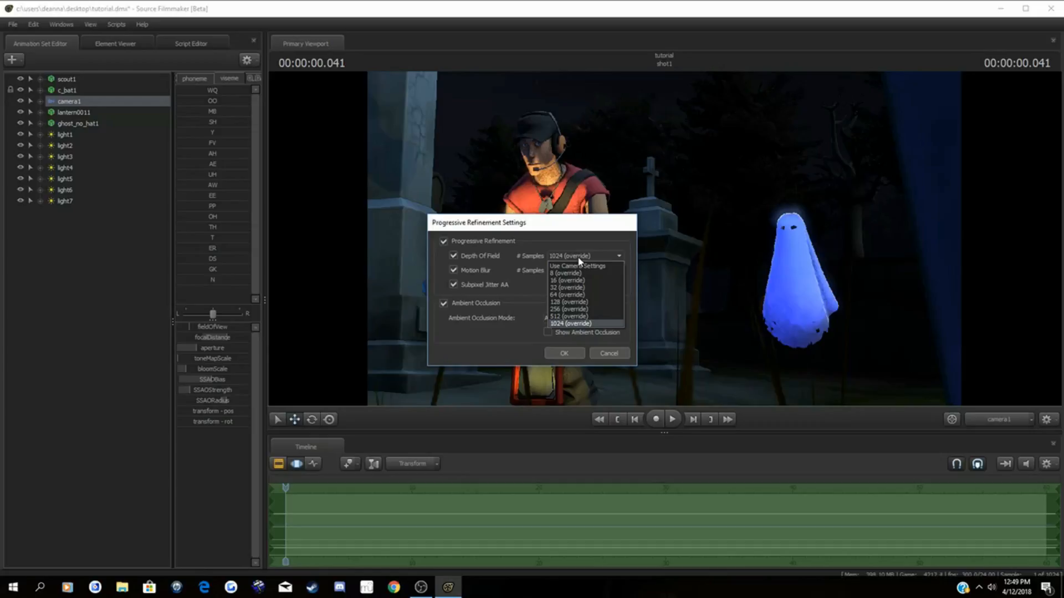
pyautogui.click(573, 324)
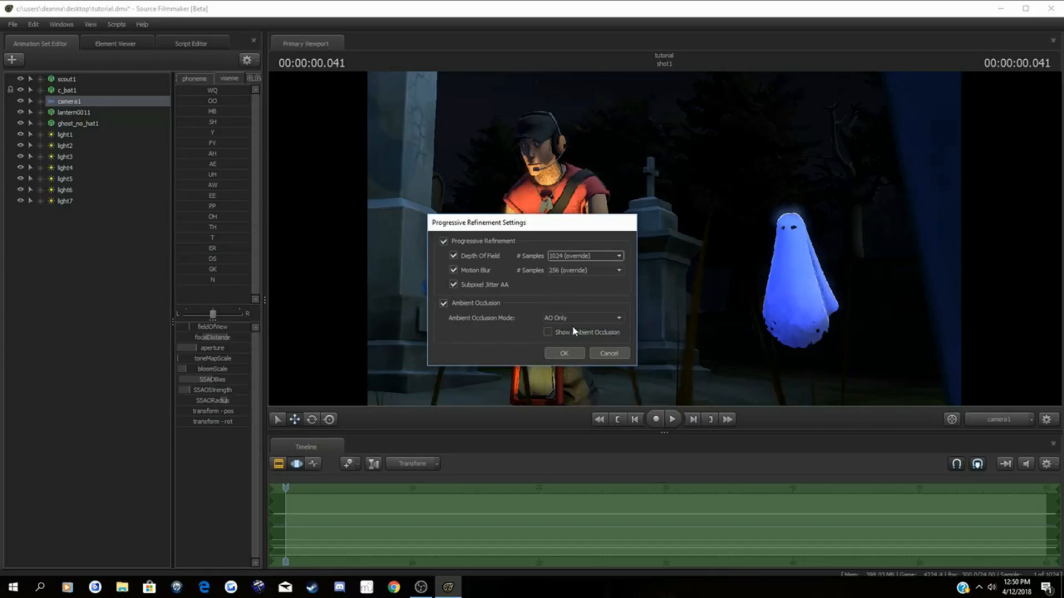
# Step: Toggle Ambient Occlusion off and on repeatedly to compare the shading, leave it enabled and accept the refinement settings
pyautogui.click(444, 304)
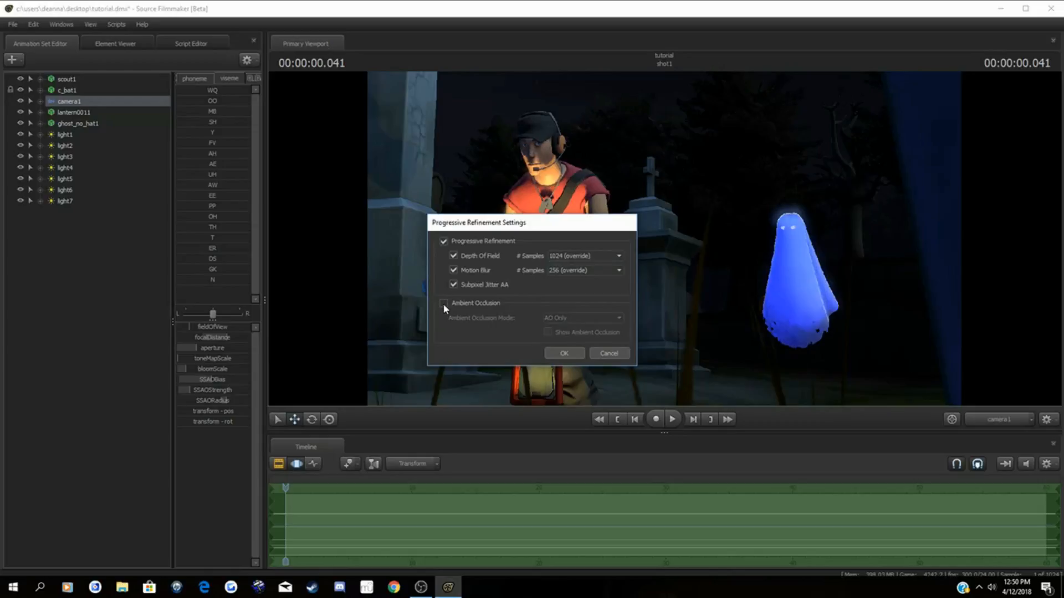
pyautogui.click(444, 304)
pyautogui.click(444, 305)
pyautogui.click(444, 304)
pyautogui.click(443, 305)
pyautogui.click(443, 304)
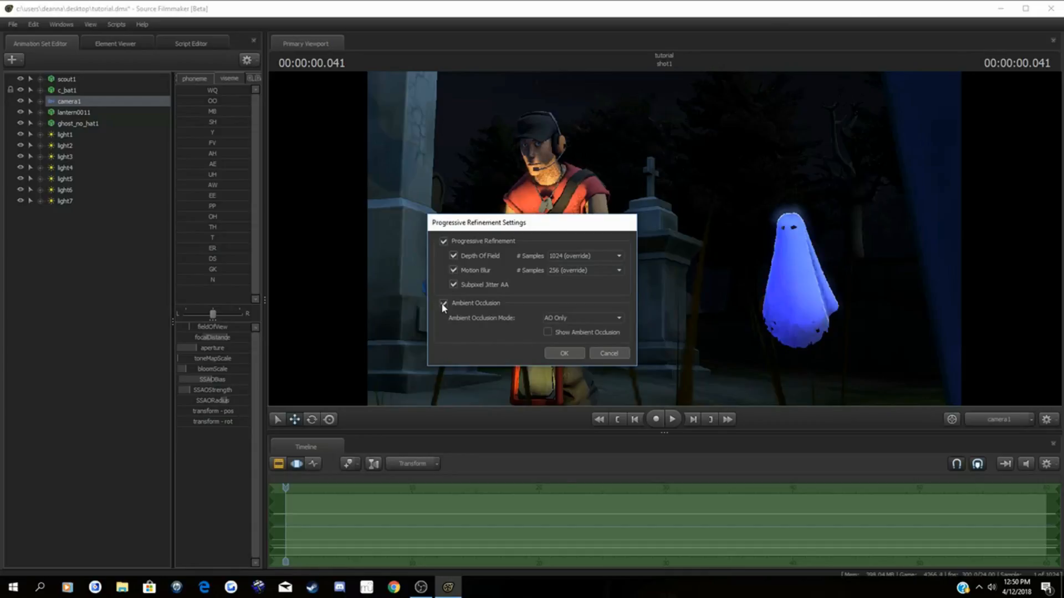
pyautogui.click(443, 305)
pyautogui.click(443, 304)
pyautogui.click(443, 304)
pyautogui.click(443, 304)
pyautogui.click(577, 354)
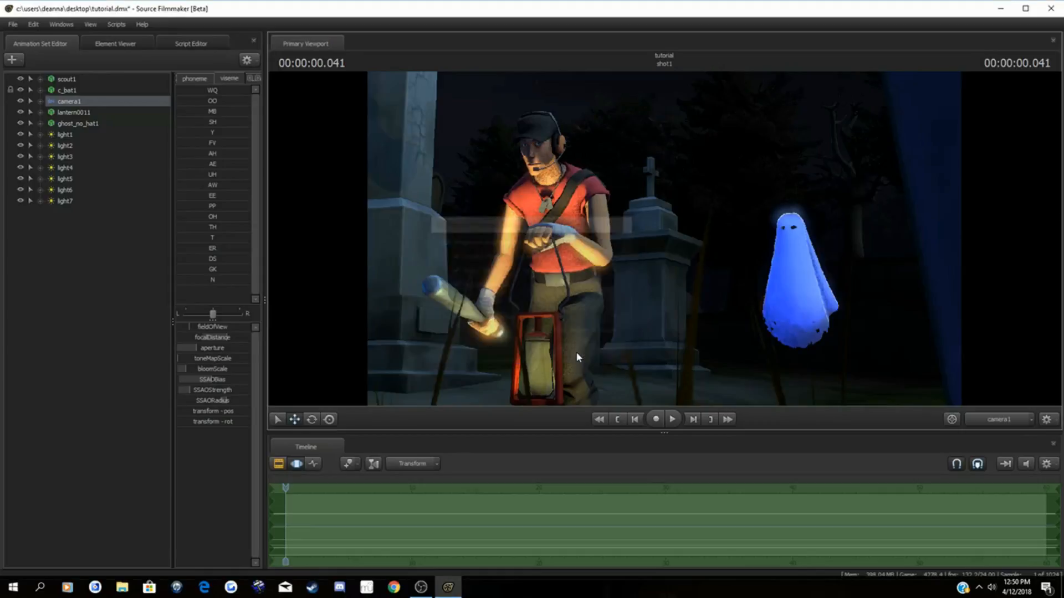